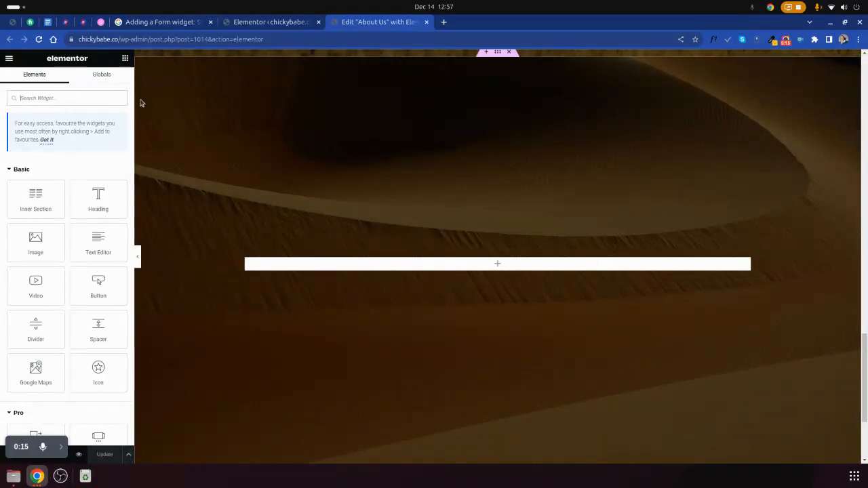
# - Add a Form widget to the empty section and name the form Contact Us
pyautogui.write('FORM')
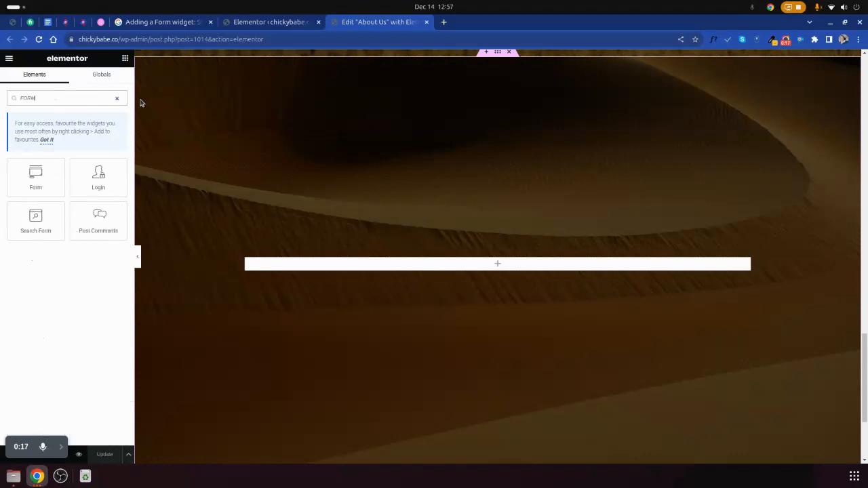
pyautogui.moveTo(29, 184); pyautogui.dragTo(327, 264)
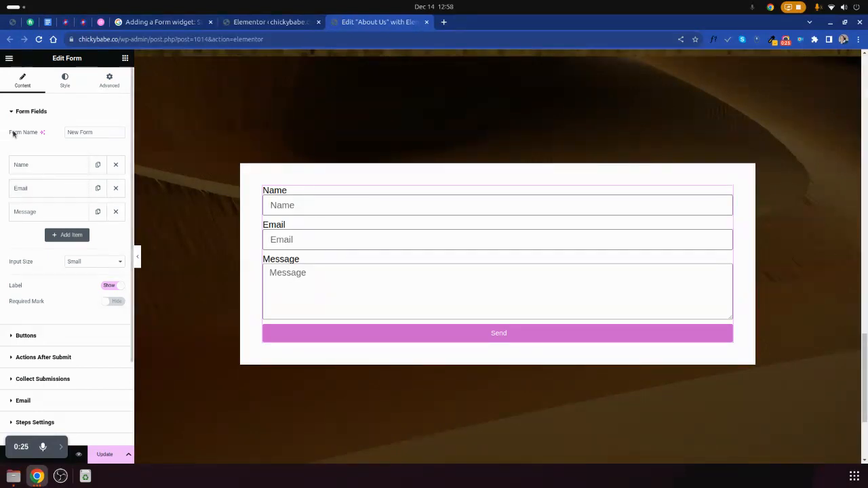
pyautogui.moveTo(11, 135); pyautogui.dragTo(38, 135)
pyautogui.tripleClick(70, 131)
pyautogui.write('ct Us')
# - Open the form's Name field for editing, cut its label text and paste it back, and check its placeholder
pyautogui.click(41, 167)
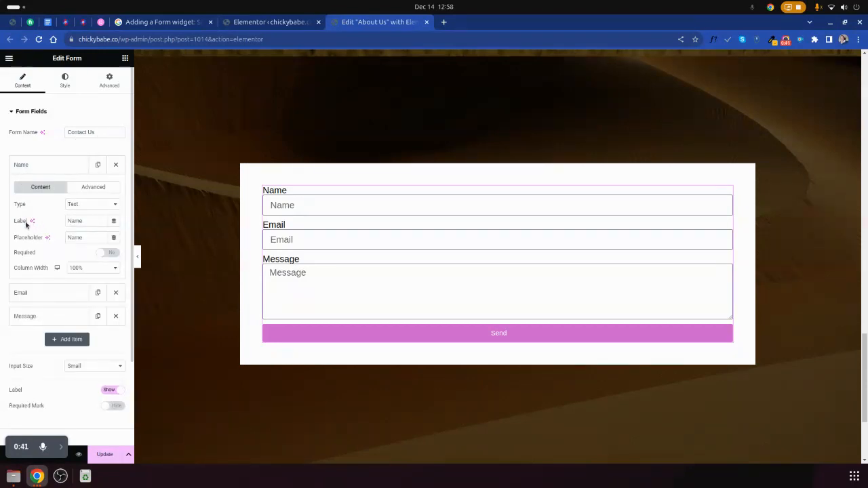
pyautogui.moveTo(12, 225); pyautogui.dragTo(30, 226)
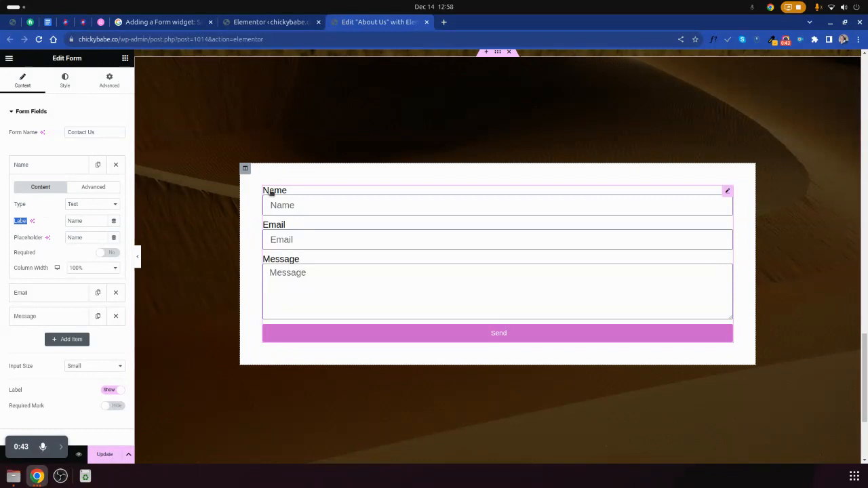
pyautogui.doubleClick(72, 221)
pyautogui.rightClick(71, 221)
pyautogui.click(87, 226)
pyautogui.rightClick(73, 222)
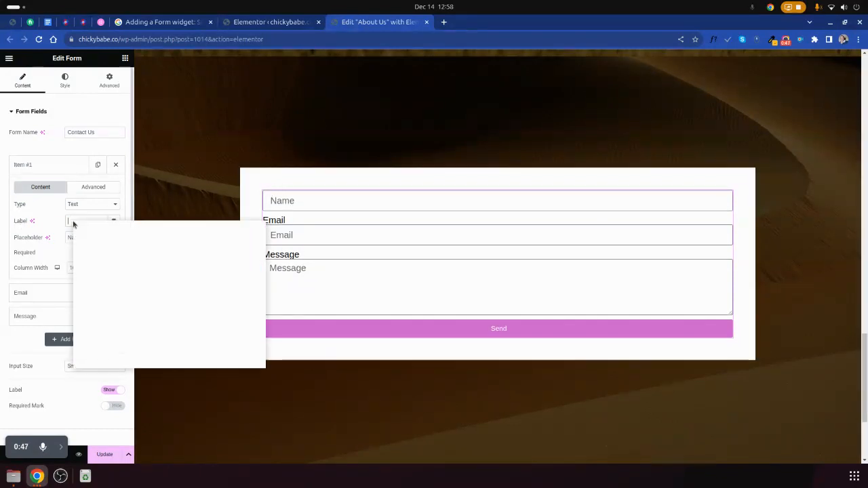
pyautogui.click(99, 278)
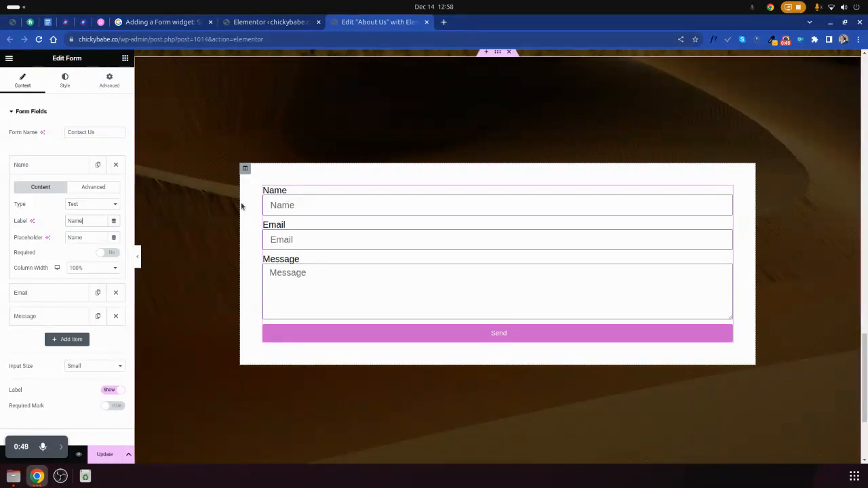
pyautogui.doubleClick(16, 237)
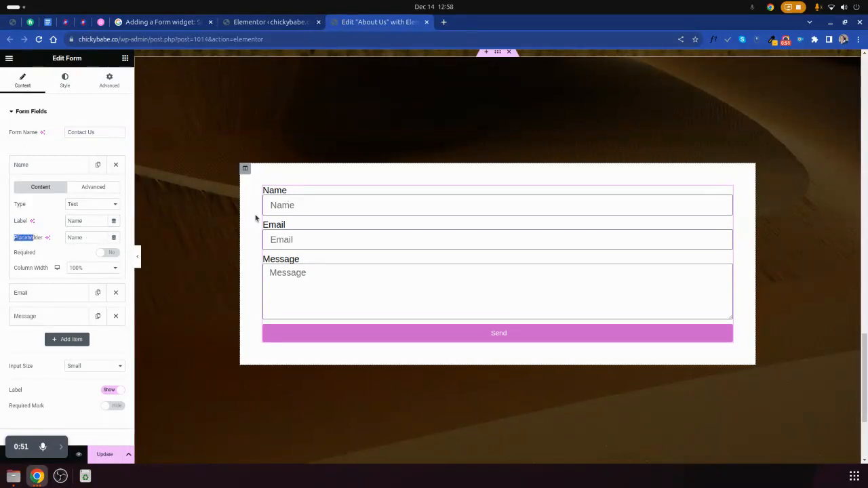
pyautogui.click(294, 205)
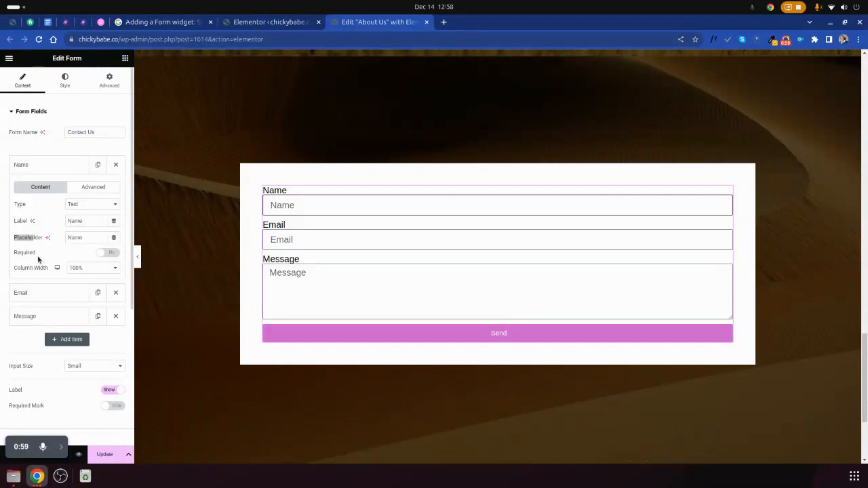
# - Try switching the Name field's Required setting on and back off
pyautogui.click(106, 253)
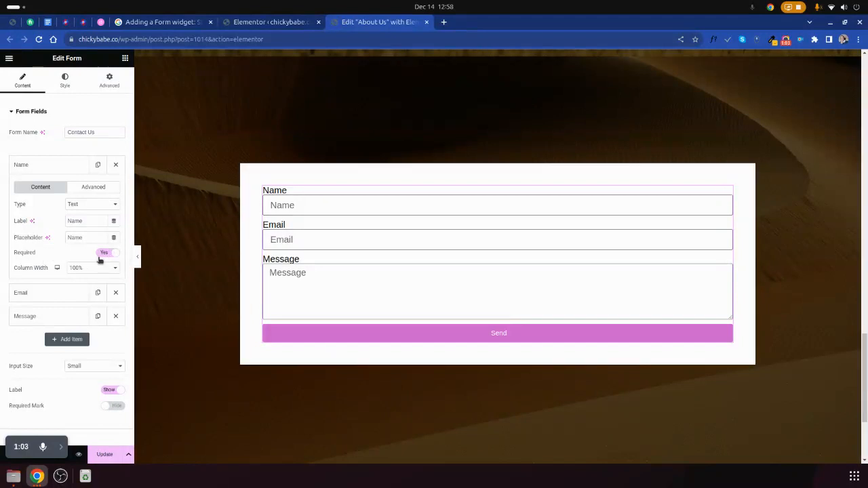
pyautogui.click(106, 253)
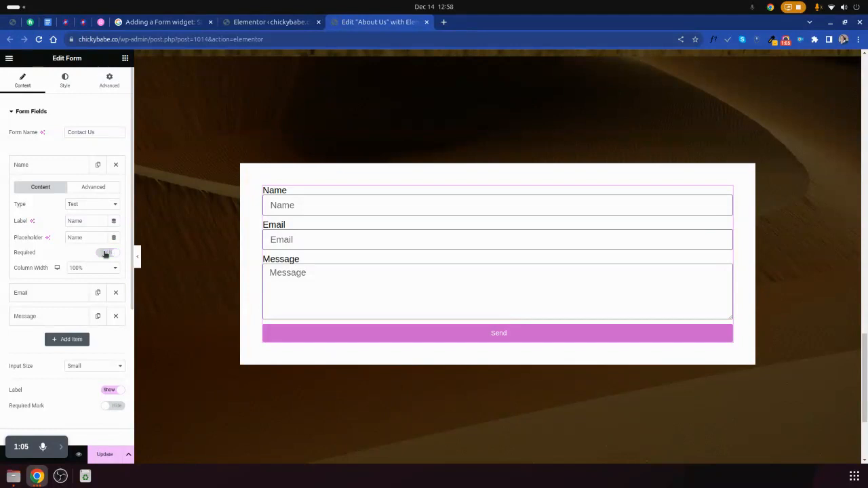
pyautogui.click(106, 253)
pyautogui.click(105, 254)
# - Try column widths of 20% and 33% for the Name field
pyautogui.click(77, 269)
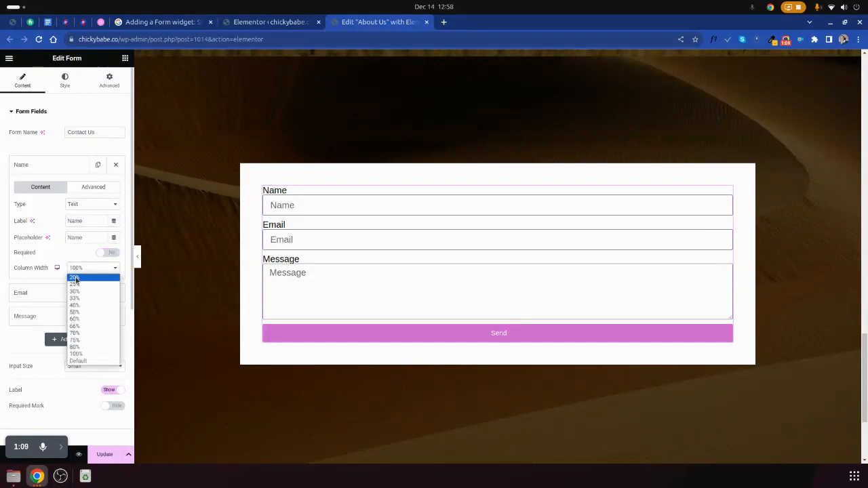
pyautogui.click(75, 279)
pyautogui.click(93, 269)
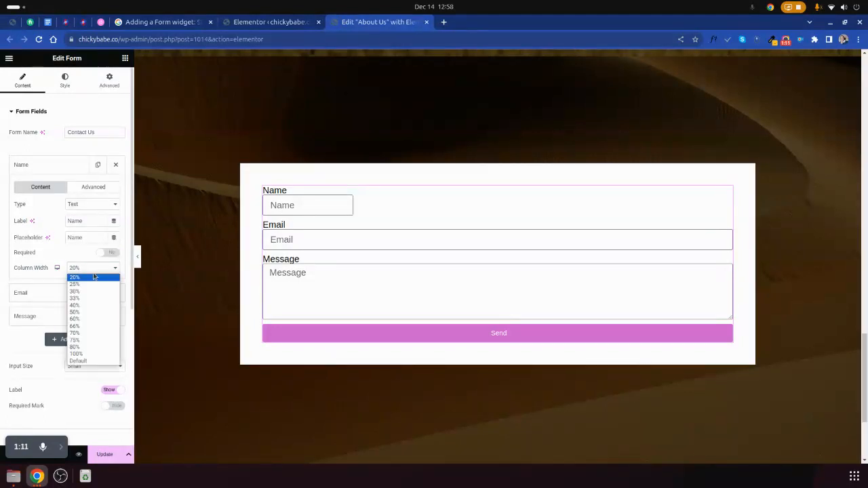
pyautogui.click(80, 298)
pyautogui.click(99, 269)
pyautogui.click(87, 299)
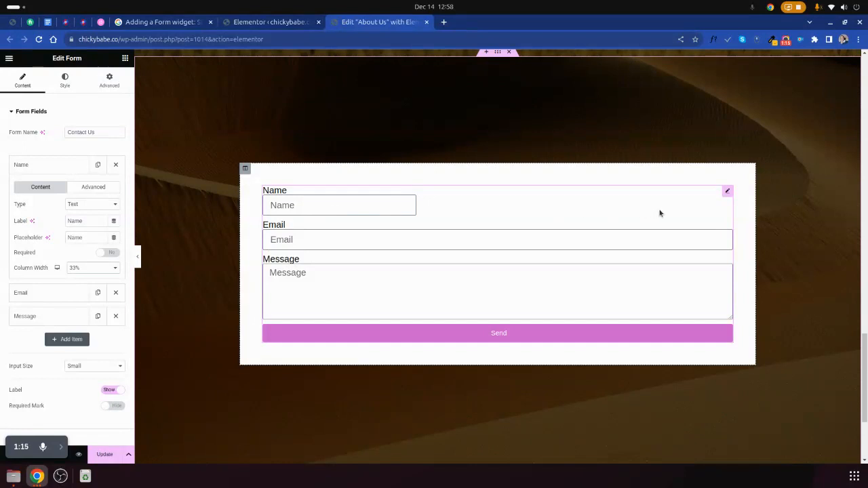
# - Try wider column widths of 40%, 60%, 70% and 80% for the Name field
pyautogui.click(95, 268)
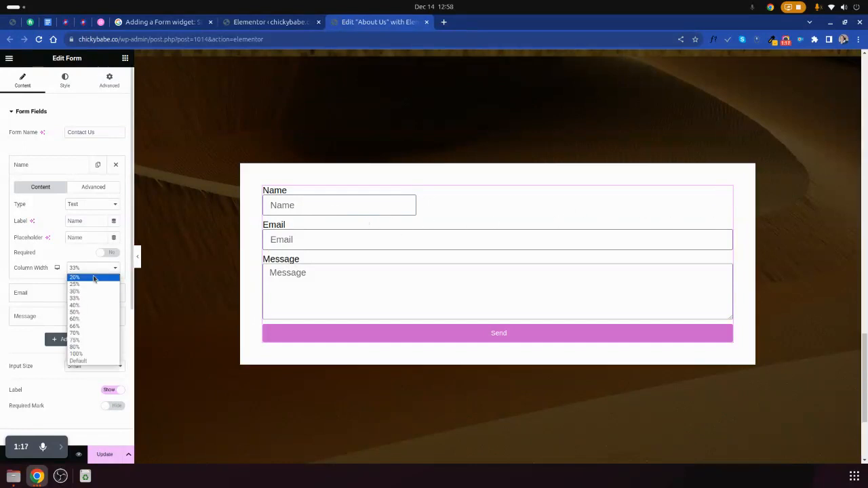
pyautogui.click(85, 307)
pyautogui.click(92, 268)
pyautogui.click(76, 319)
pyautogui.click(93, 270)
pyautogui.click(85, 333)
pyautogui.click(93, 270)
pyautogui.click(86, 333)
pyautogui.click(93, 271)
pyautogui.click(87, 348)
# - Try a 100% column width for the Name field and finish with it set to Default
pyautogui.click(93, 270)
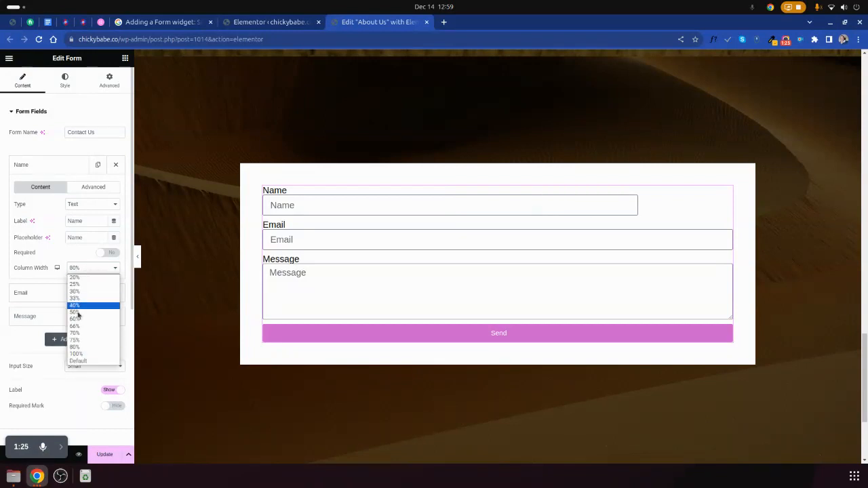
pyautogui.click(80, 348)
pyautogui.click(79, 357)
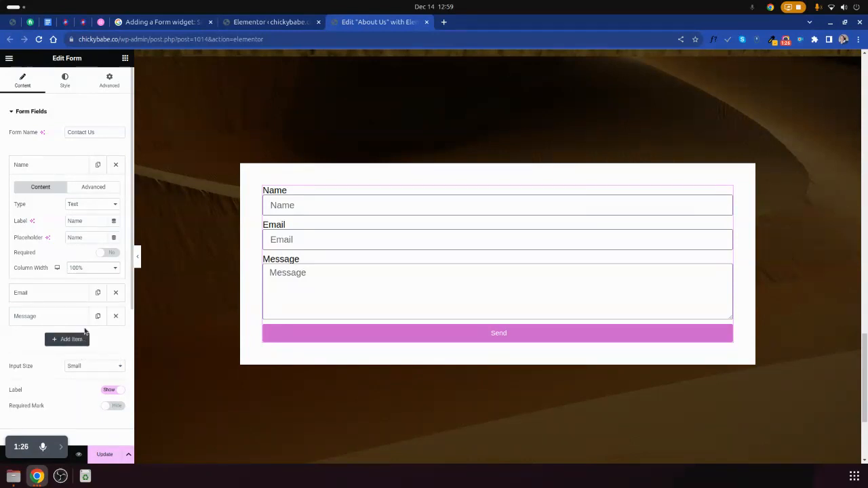
pyautogui.click(78, 269)
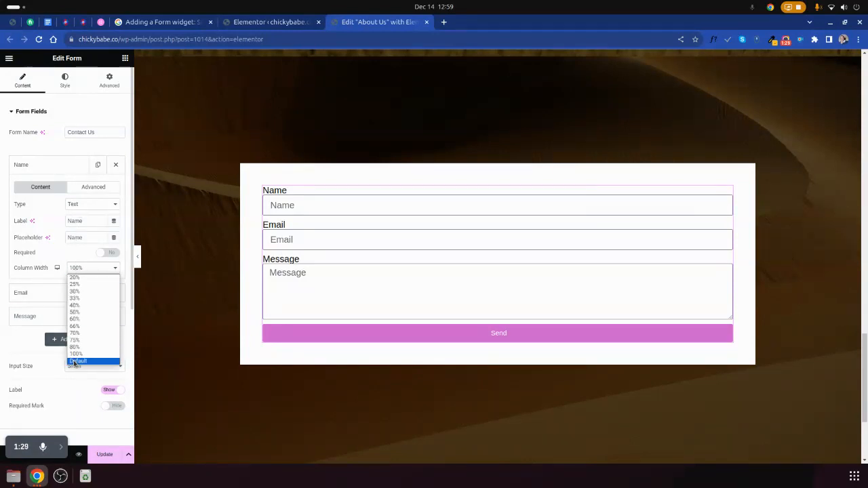
pyautogui.click(76, 367)
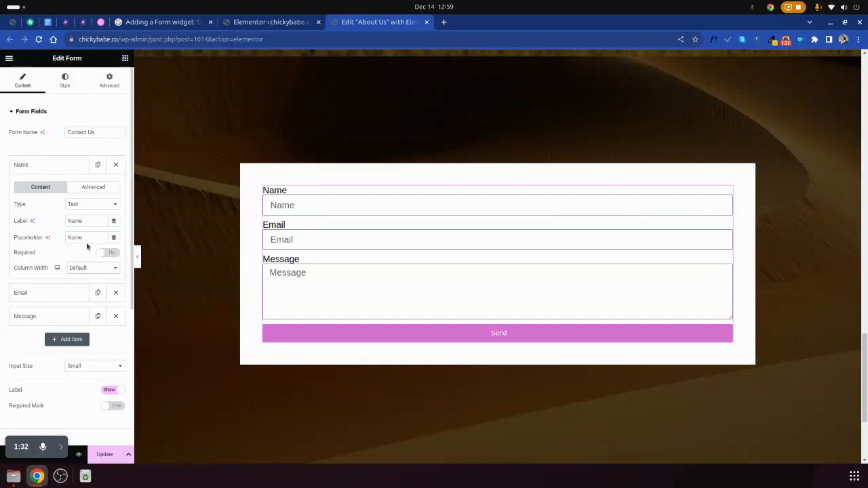
# - Examine the Name field's advanced settings for default value, ID and shortcode, and look at the Email field's settings
pyautogui.click(82, 190)
pyautogui.moveTo(30, 206); pyautogui.dragTo(46, 204)
pyautogui.click(78, 204)
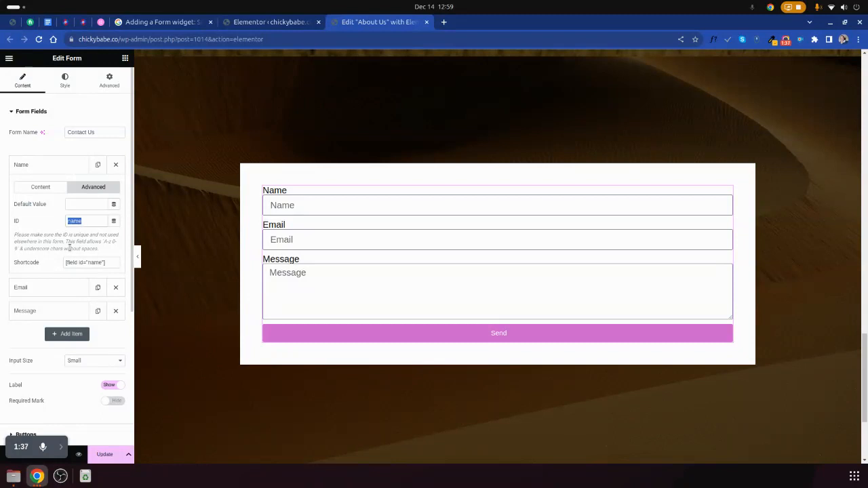
pyautogui.click(83, 264)
pyautogui.doubleClick(91, 263)
pyautogui.click(92, 263)
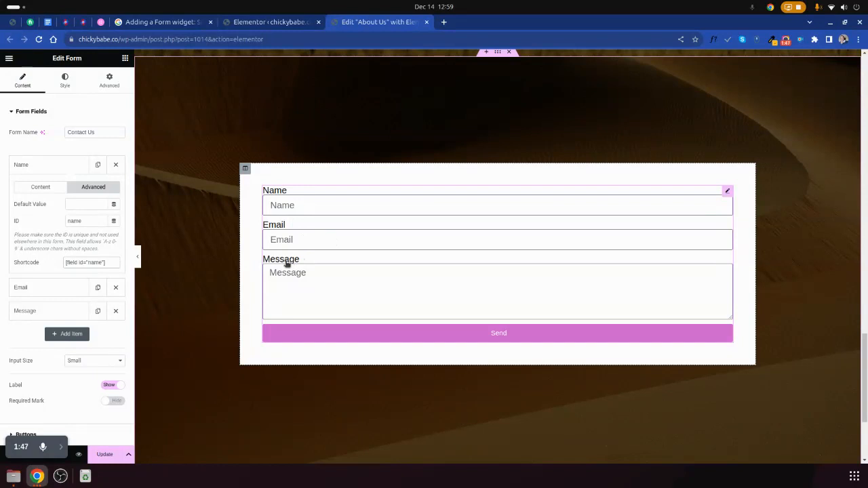
pyautogui.tripleClick(71, 262)
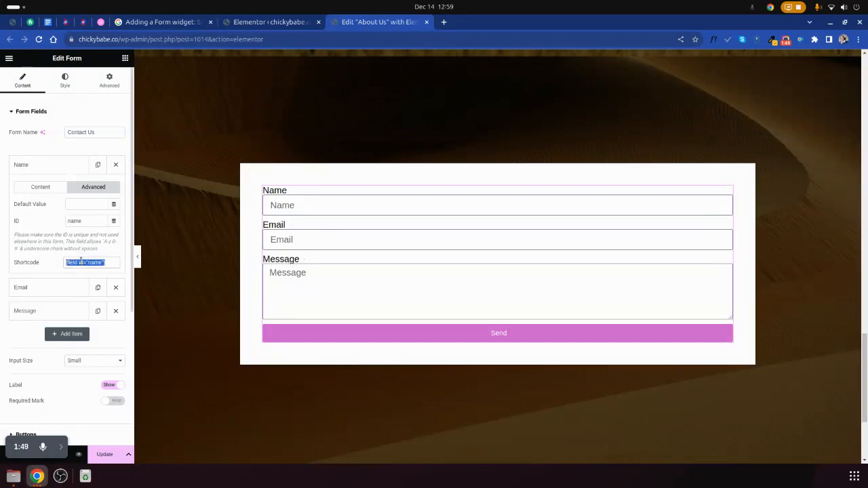
pyautogui.click(51, 189)
pyautogui.click(61, 296)
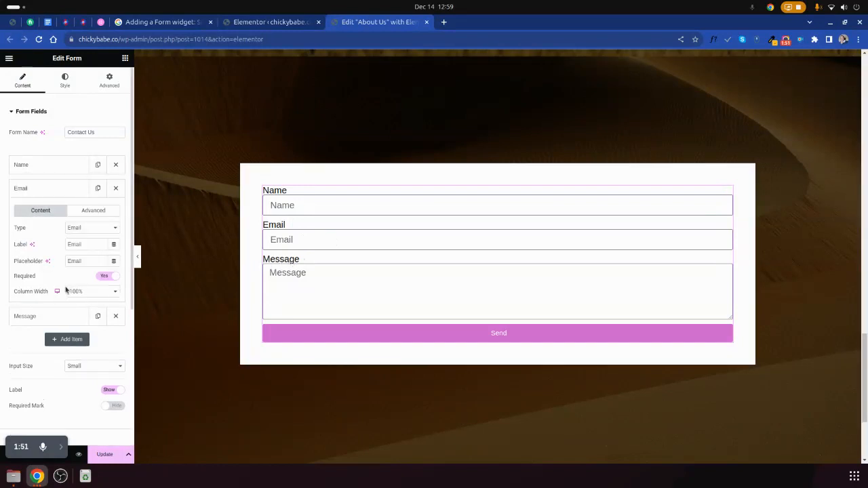
# - Reopen the Name field and try the field types Textarea, URL and Tel
pyautogui.click(48, 167)
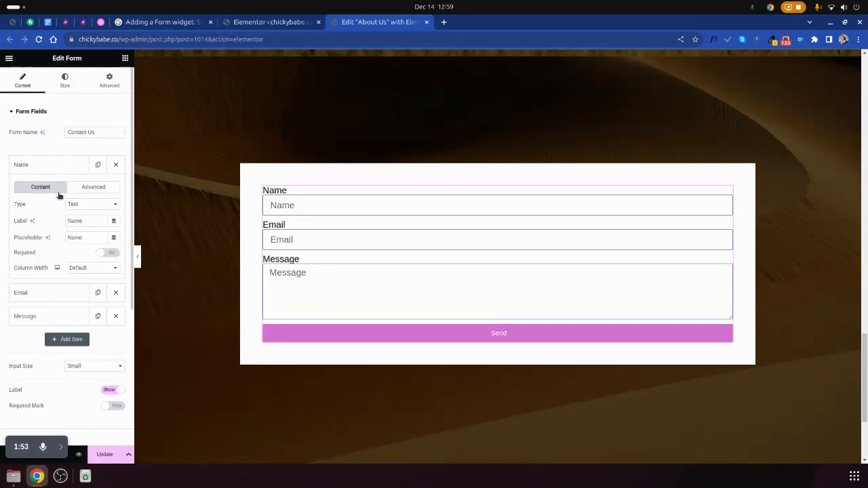
pyautogui.moveTo(16, 205); pyautogui.dragTo(62, 210)
pyautogui.click(73, 205)
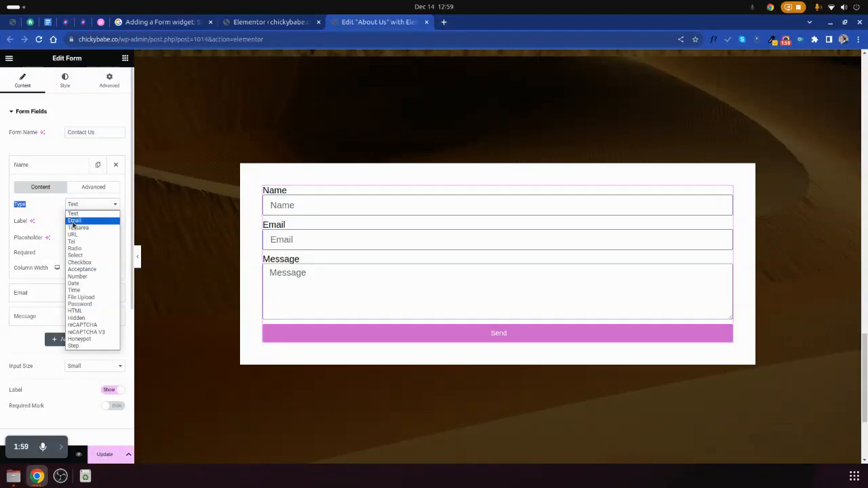
pyautogui.click(77, 228)
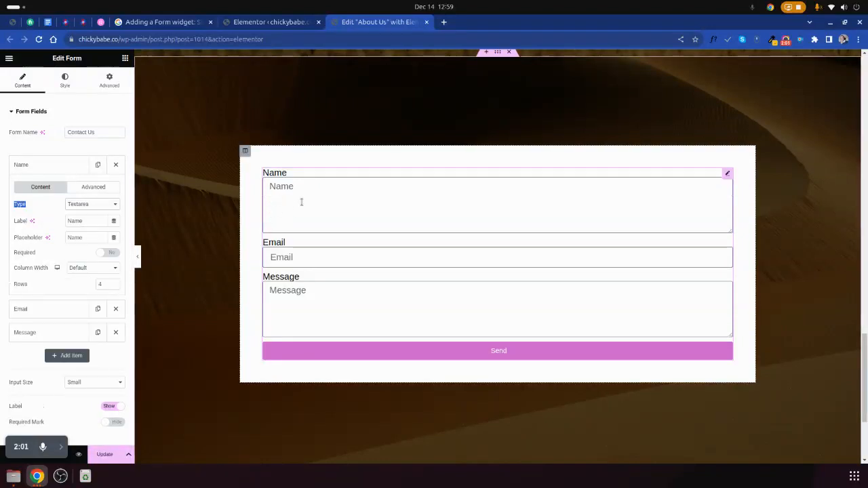
pyautogui.click(82, 206)
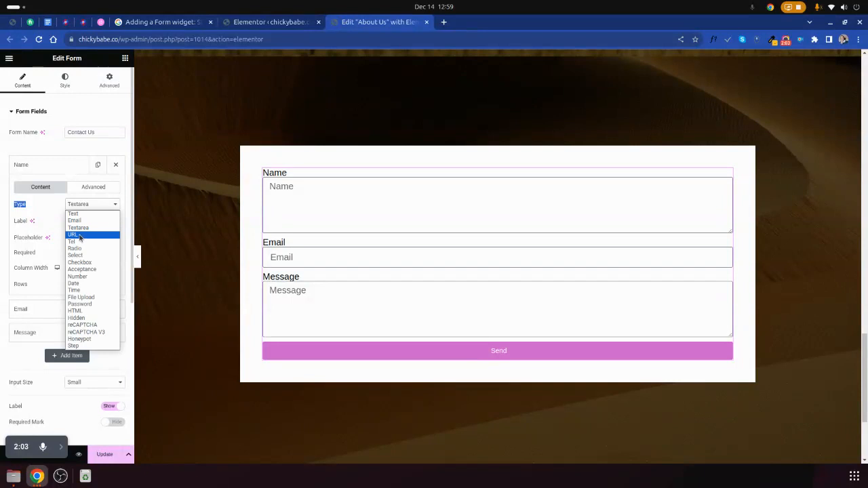
pyautogui.click(80, 235)
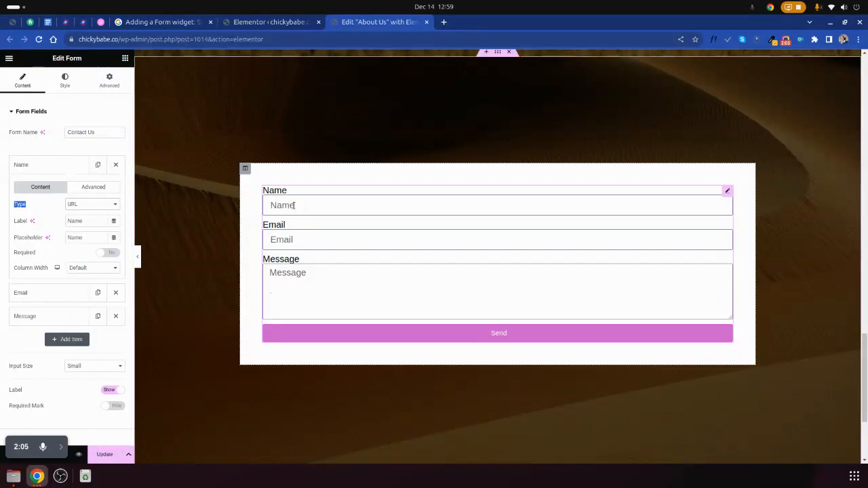
pyautogui.click(90, 204)
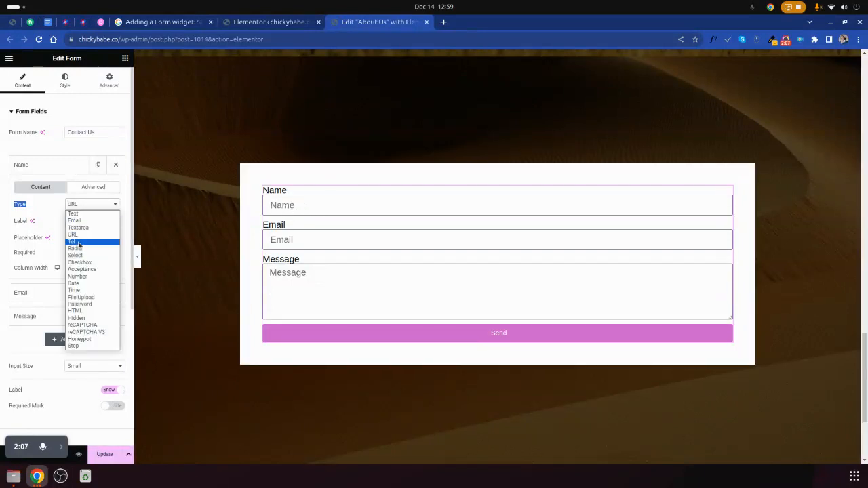
pyautogui.click(79, 242)
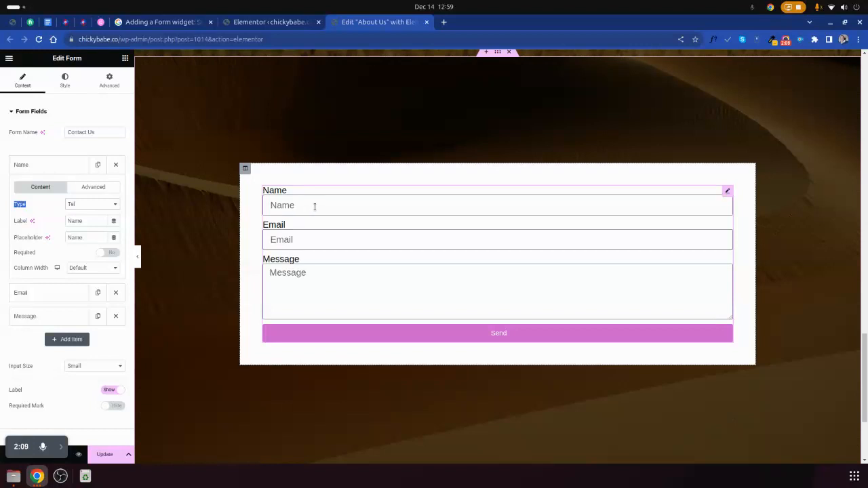
# - Change the Name field's type to Radio with the options yes and no, and test both choices in the form
pyautogui.click(80, 207)
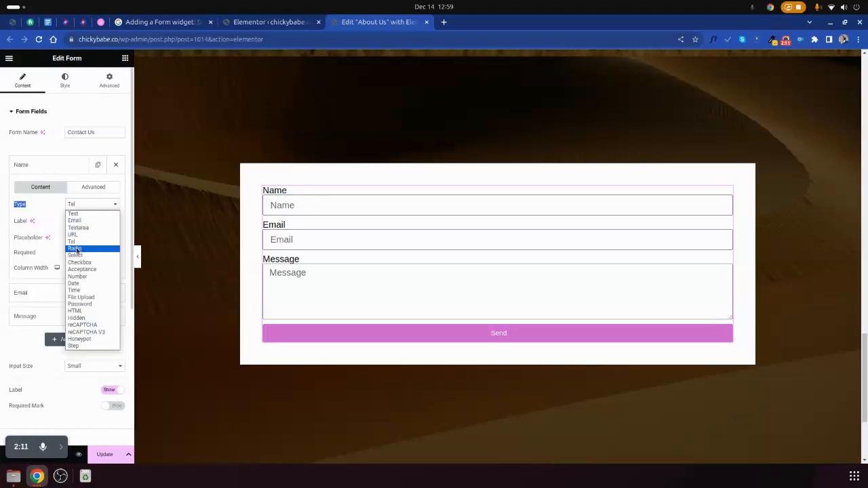
pyautogui.click(75, 249)
pyautogui.click(63, 261)
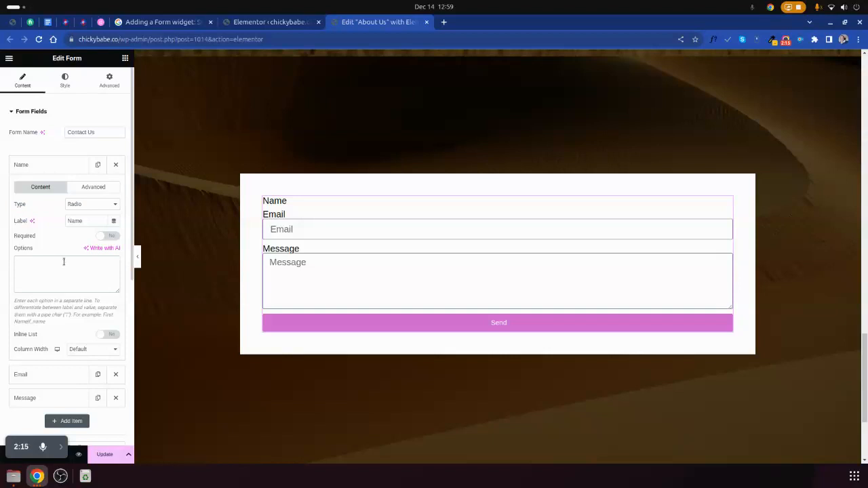
pyautogui.write('yes')
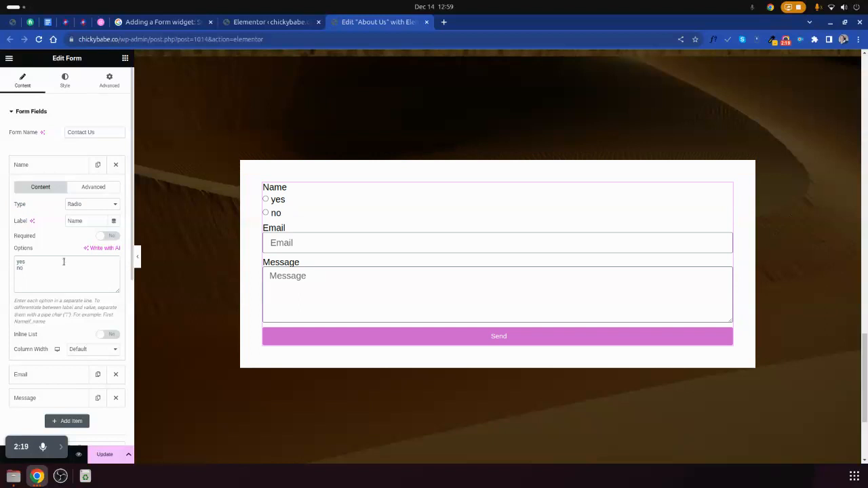
pyautogui.click(265, 199)
pyautogui.click(266, 213)
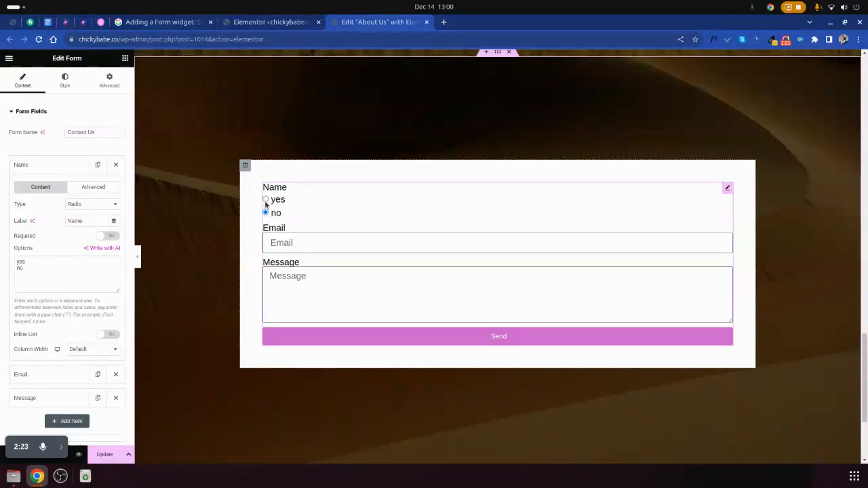
pyautogui.click(266, 213)
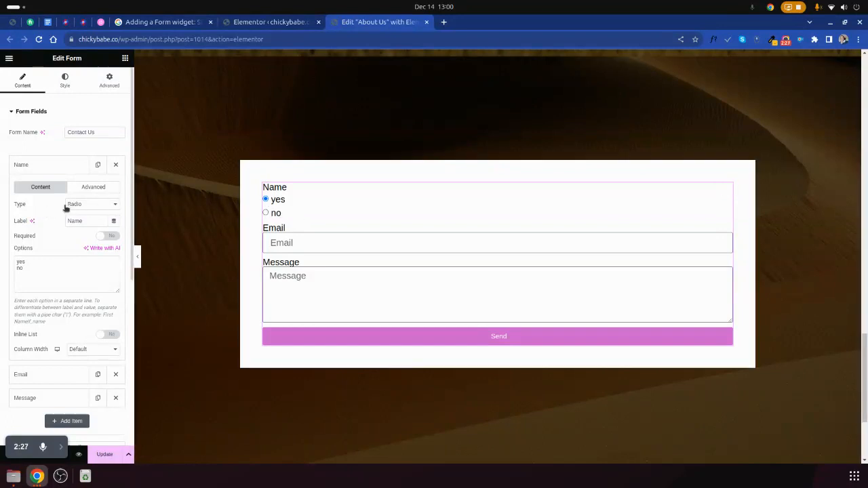
# - Change the Name field's type to Select and open its option list in the form
pyautogui.click(80, 205)
pyautogui.click(88, 255)
pyautogui.click(296, 206)
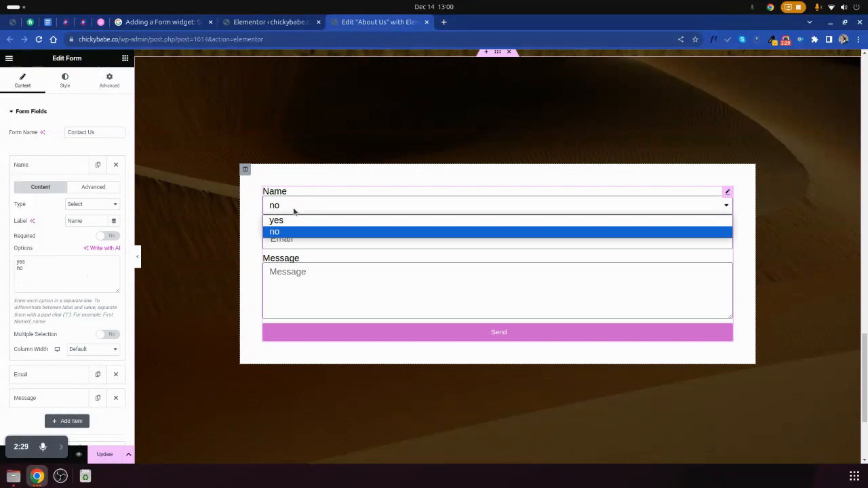
# - Change the Name field's type to Checkbox, and tick and clear the yes and no boxes in the form
pyautogui.click(89, 207)
pyautogui.click(91, 204)
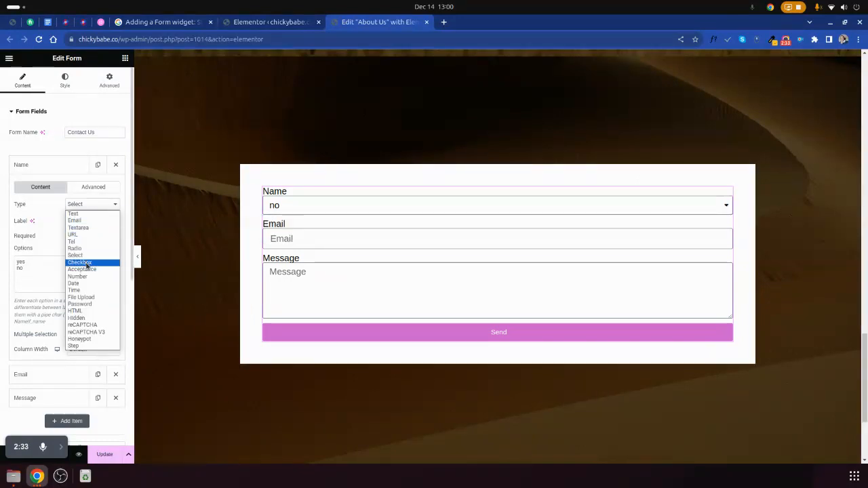
pyautogui.click(80, 262)
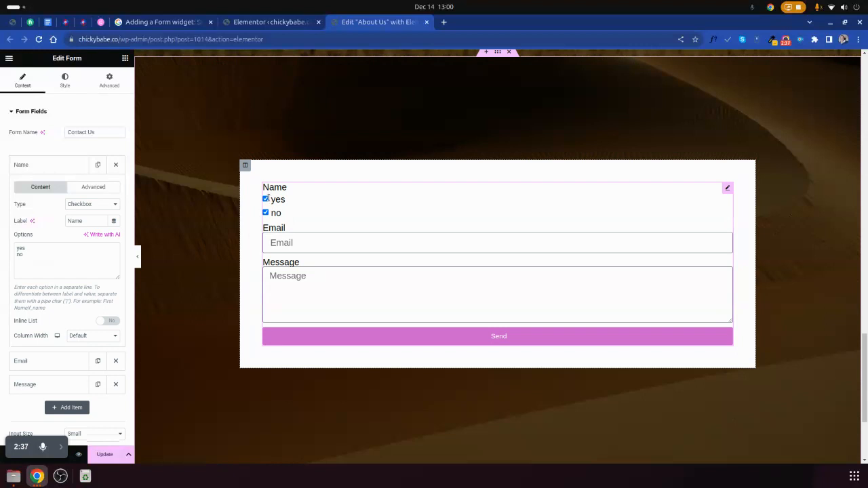
pyautogui.click(265, 200)
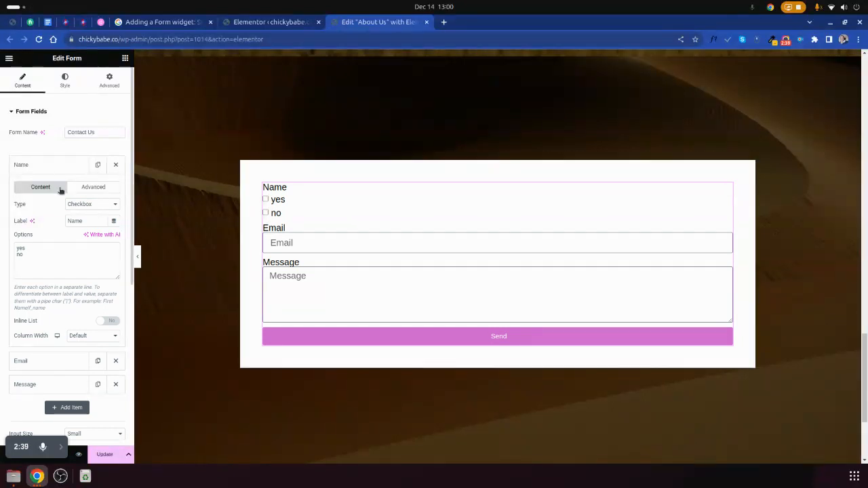
# - Try the Acceptance type on the Name field with the acceptance text "I .....", and switch it to Number
pyautogui.click(78, 203)
pyautogui.click(81, 269)
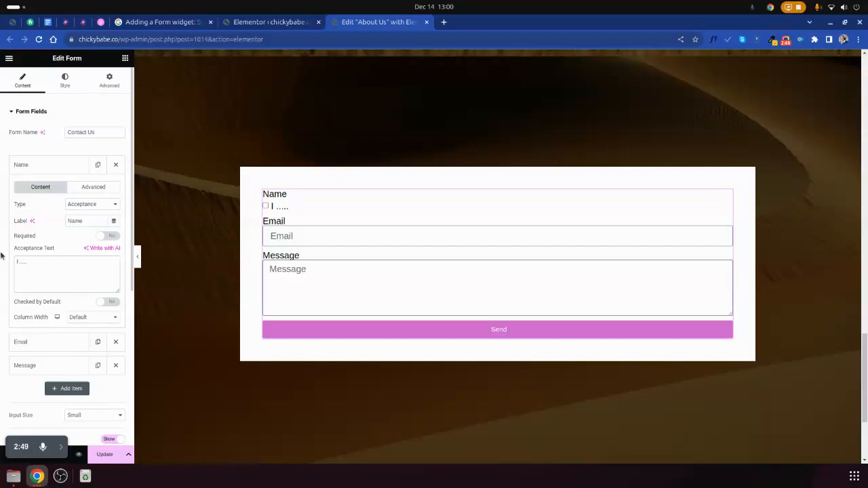
pyautogui.click(81, 205)
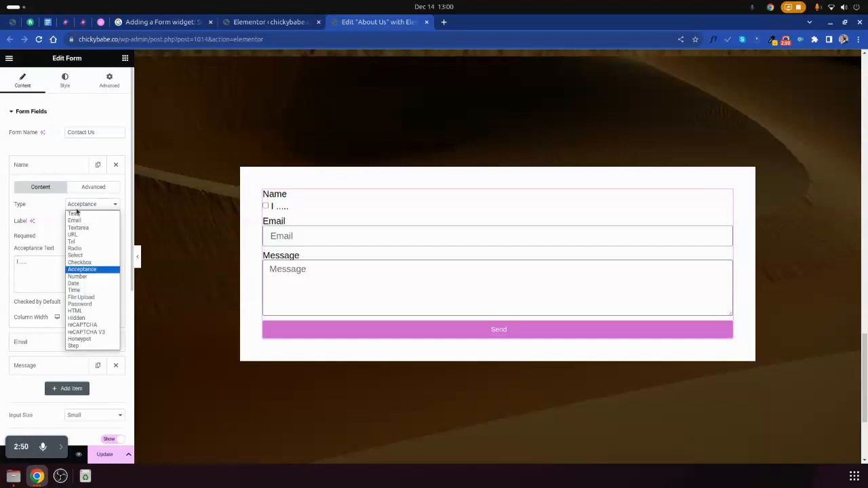
pyautogui.click(80, 278)
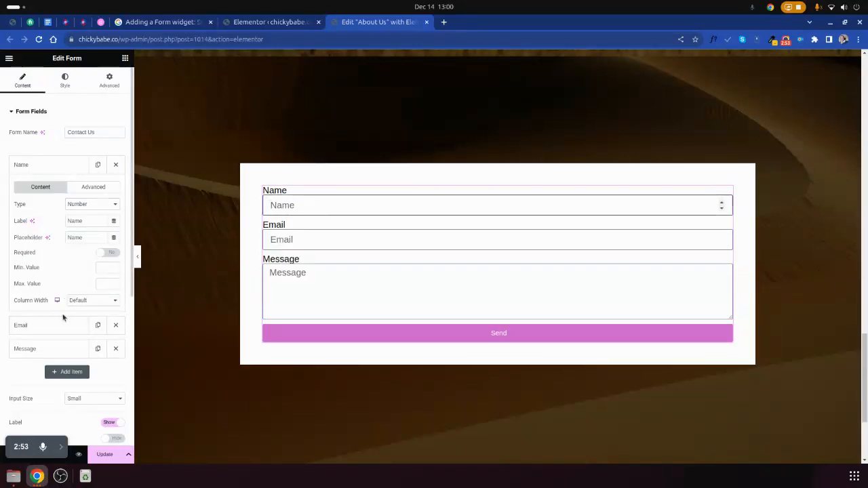
# - Try the Date and Time types on the Name field, opening the date and time pickers in the form
pyautogui.click(81, 205)
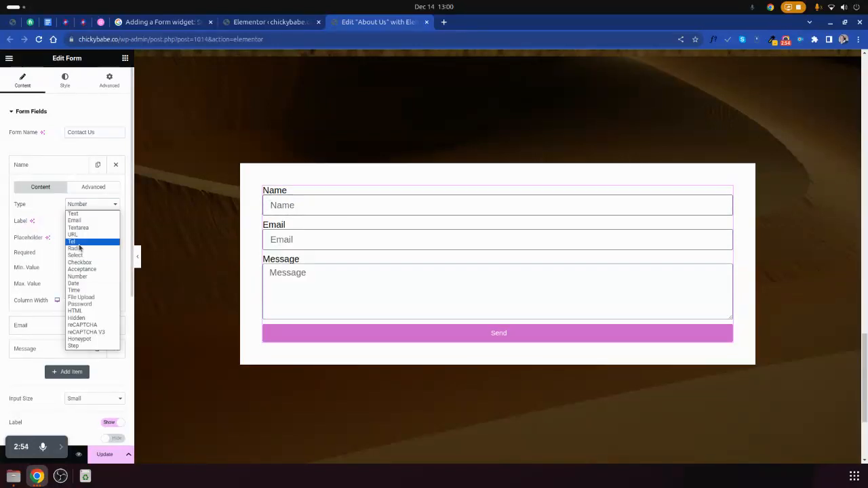
pyautogui.click(80, 286)
pyautogui.click(319, 205)
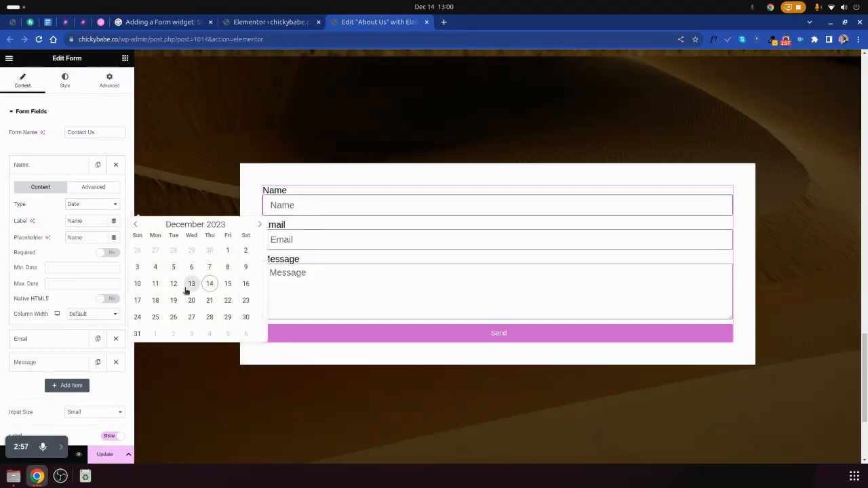
pyautogui.click(74, 205)
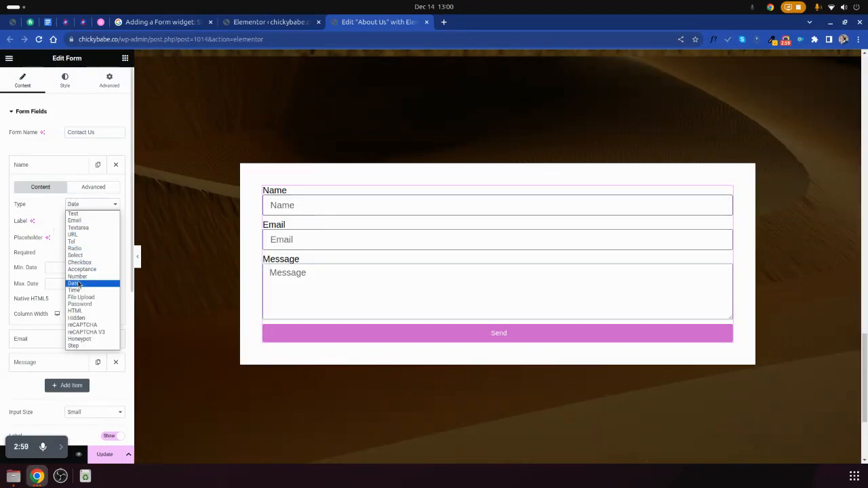
pyautogui.click(111, 291)
pyautogui.click(296, 205)
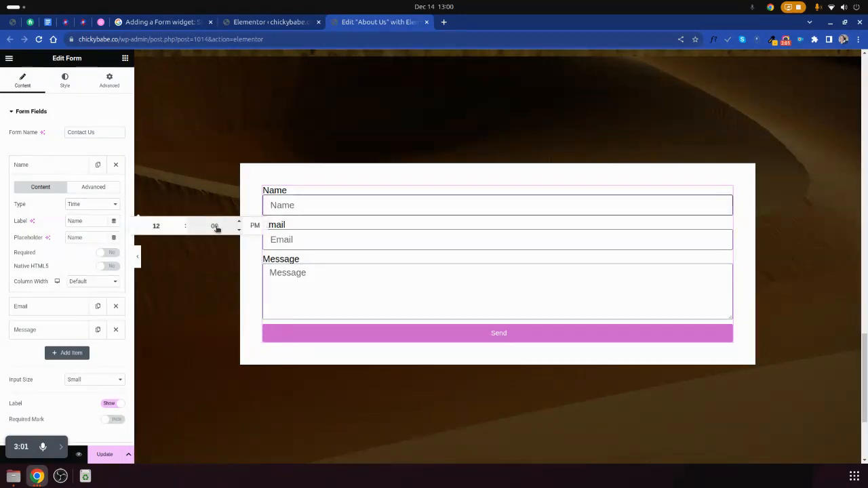
# - Try the File Upload type on the Name field, open and cancel its file chooser, and switch the type to Password
pyautogui.click(78, 210)
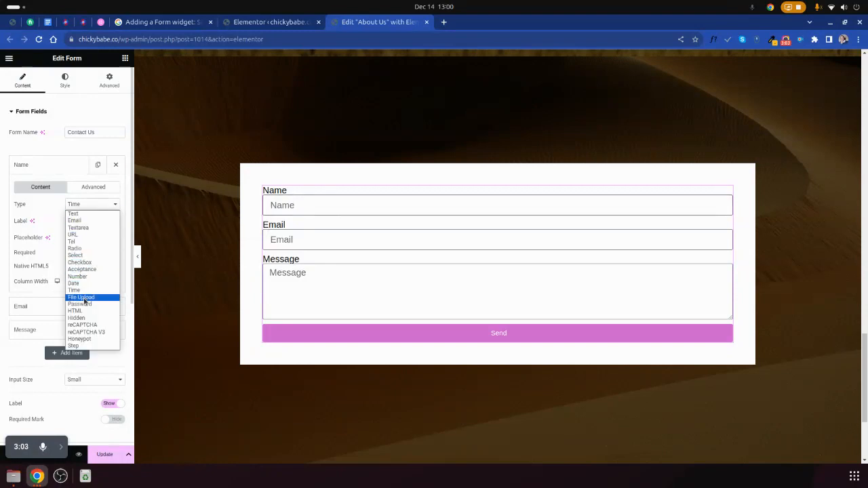
pyautogui.click(86, 299)
pyautogui.click(296, 205)
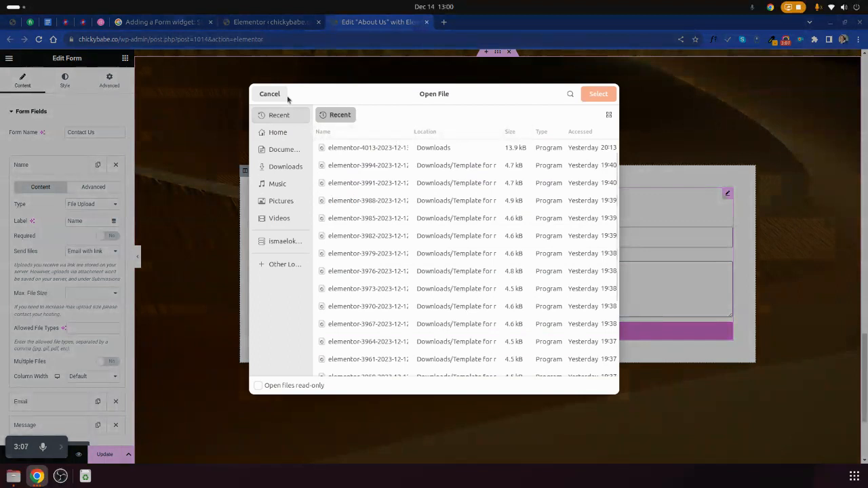
pyautogui.click(270, 94)
pyautogui.click(78, 205)
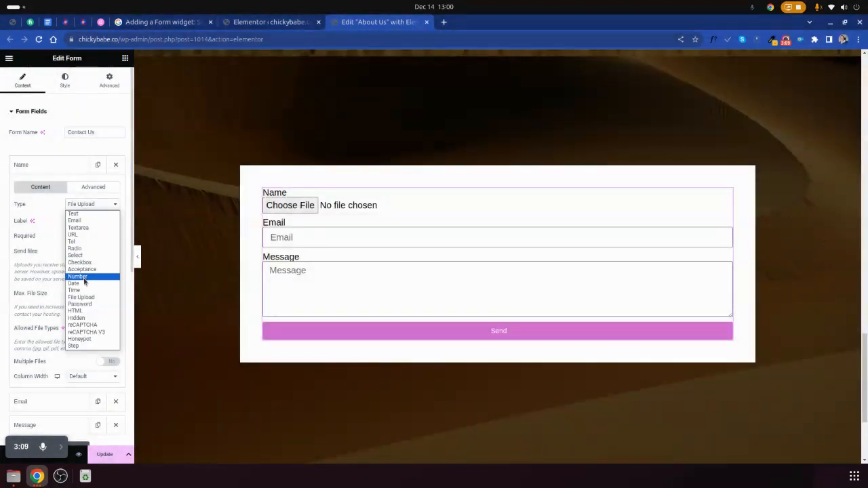
pyautogui.click(88, 305)
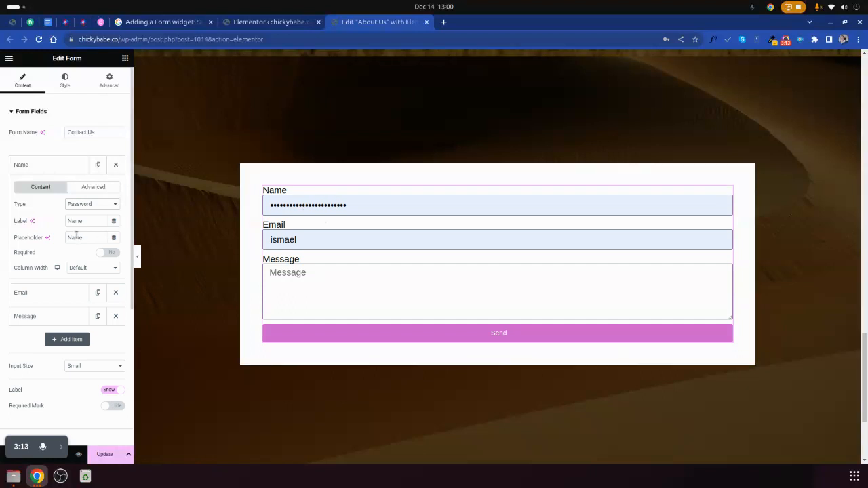
# - Change the Name field's type to HTML, and enter some sample characters as its HTML content and erase them
pyautogui.click(80, 207)
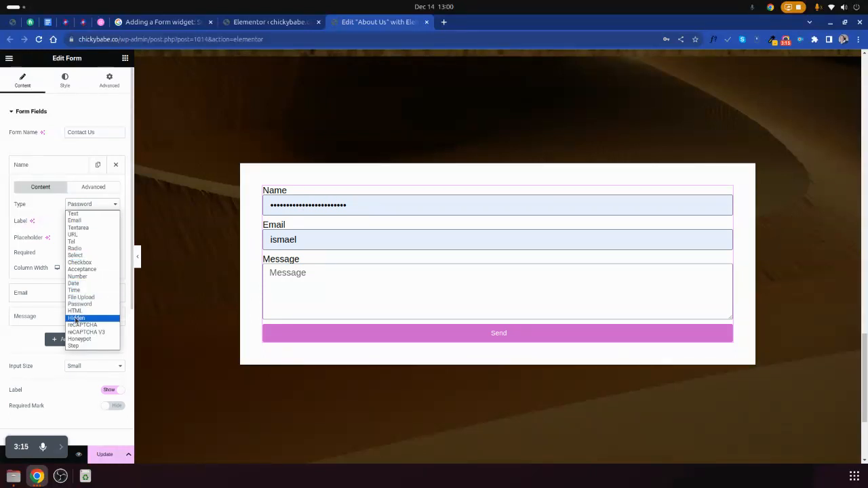
pyautogui.click(74, 311)
pyautogui.click(35, 252)
pyautogui.write('qe535')
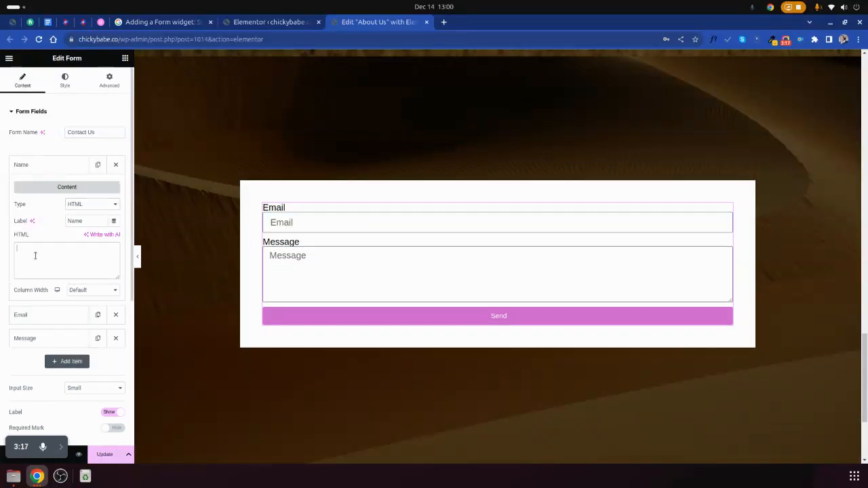
pyautogui.write('3534')
pyautogui.press('BackSpace')
pyautogui.press('BackSpace')
pyautogui.press('BackSpace')
pyautogui.press('BackSpace')
# - Try the Hidden and reCAPTCHA types on the Name field
pyautogui.click(83, 205)
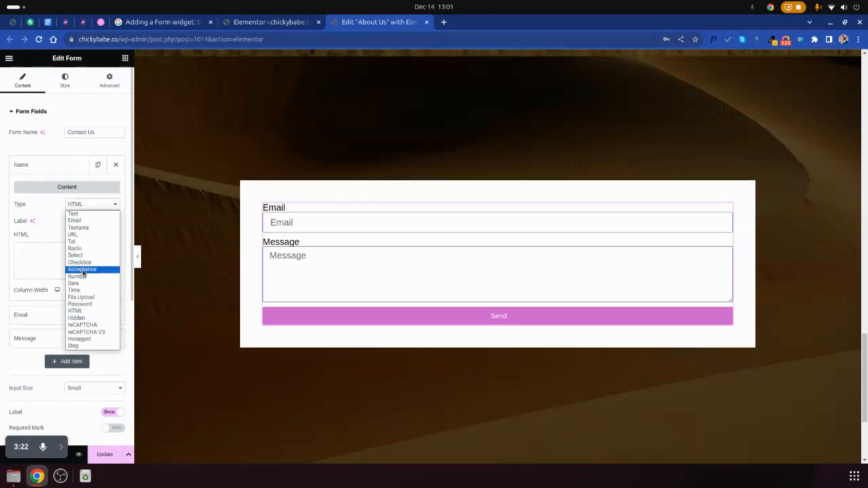
pyautogui.click(89, 319)
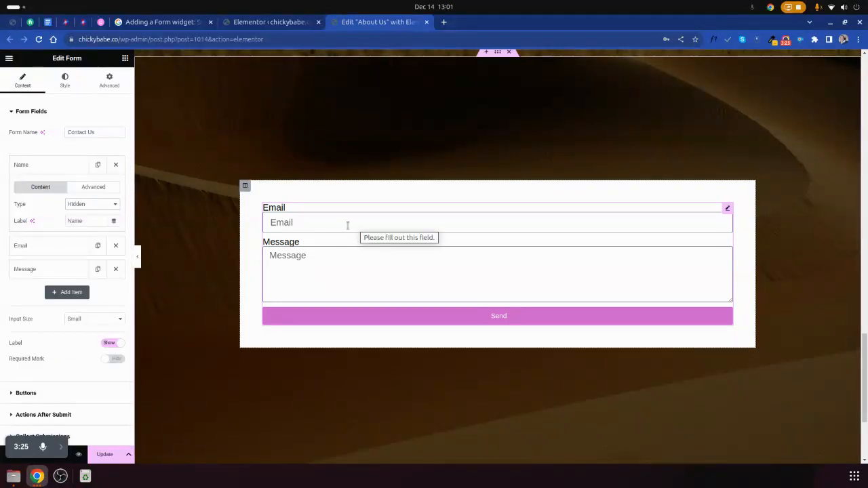
pyautogui.click(80, 208)
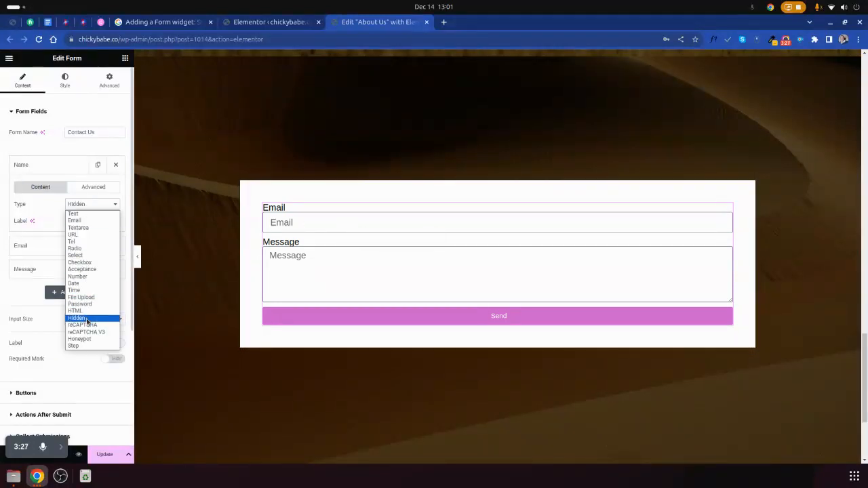
pyautogui.click(93, 326)
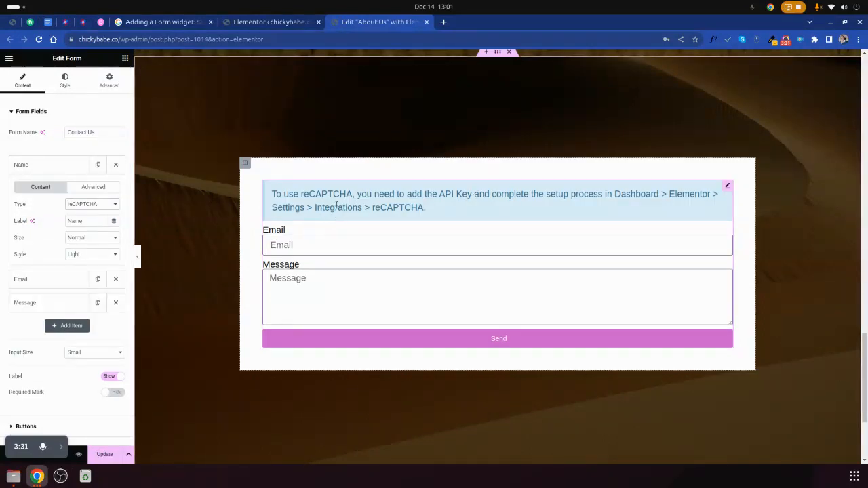
# - Try the reCAPTCHA V3, Honeypot and Step types on the Name field
pyautogui.click(88, 204)
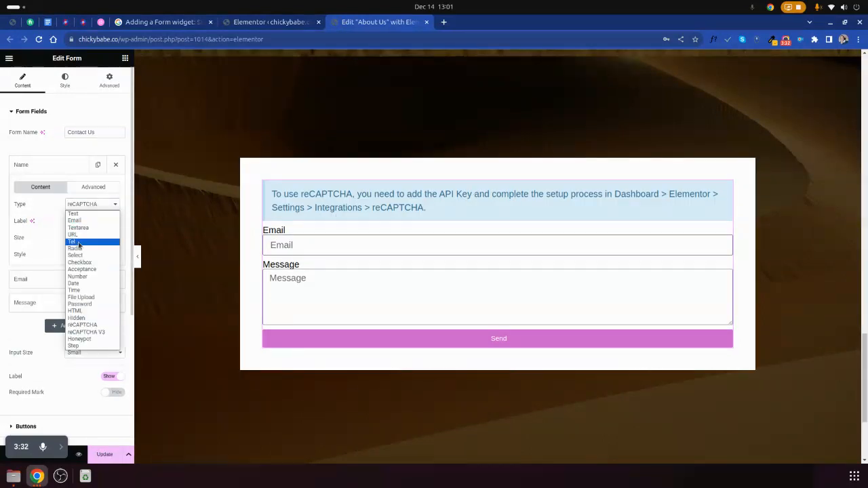
pyautogui.click(85, 332)
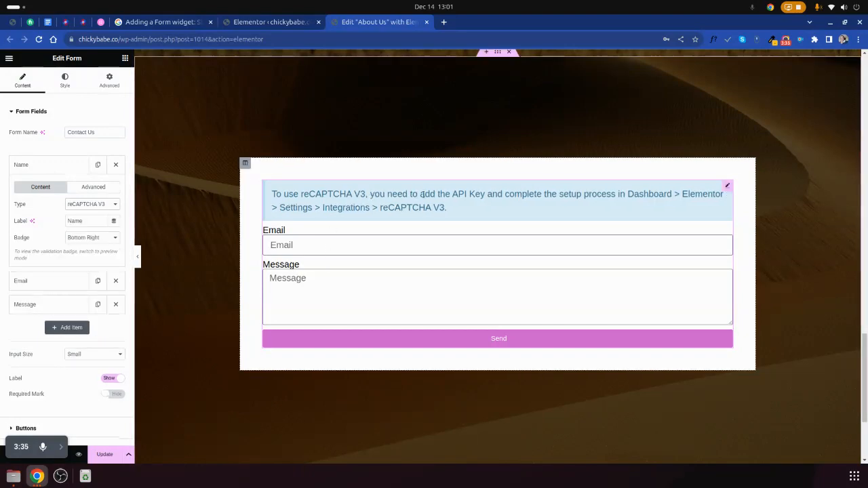
pyautogui.click(85, 207)
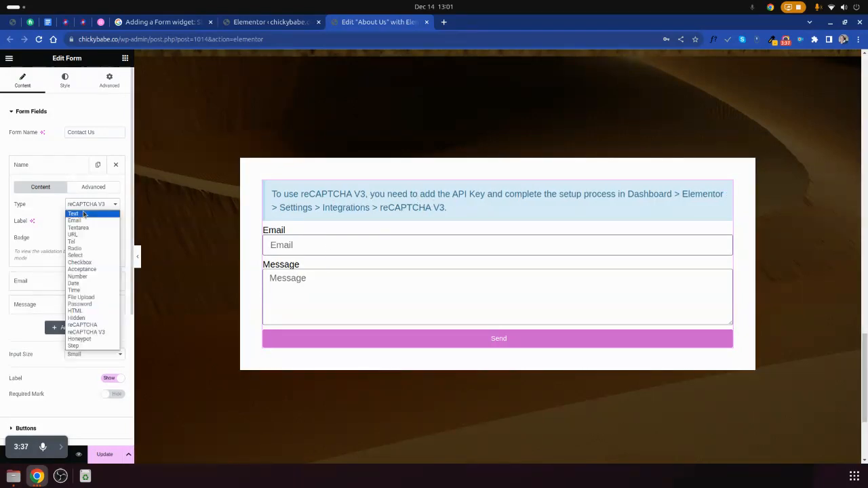
pyautogui.click(80, 339)
pyautogui.click(88, 205)
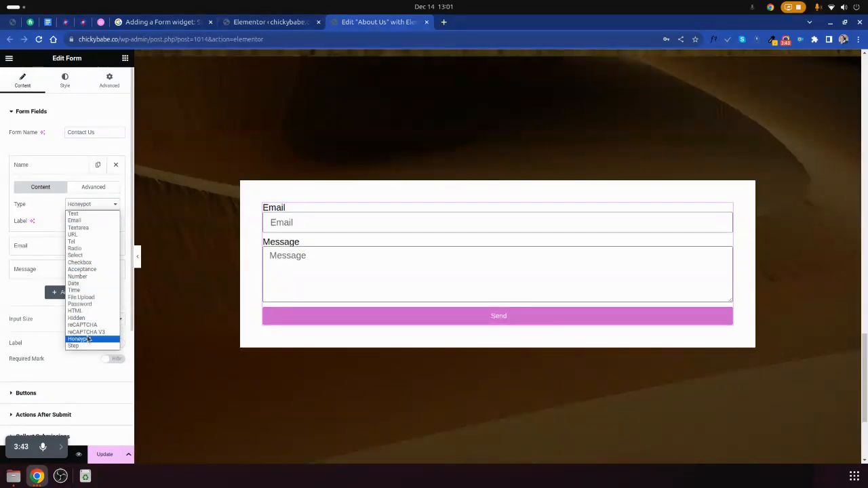
pyautogui.click(86, 346)
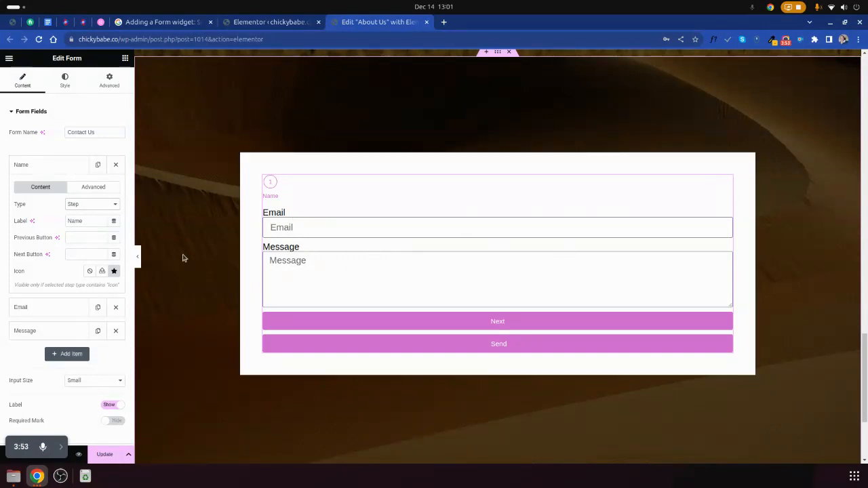
# - Set the Name field's type back to Text and collapse its settings
pyautogui.click(92, 207)
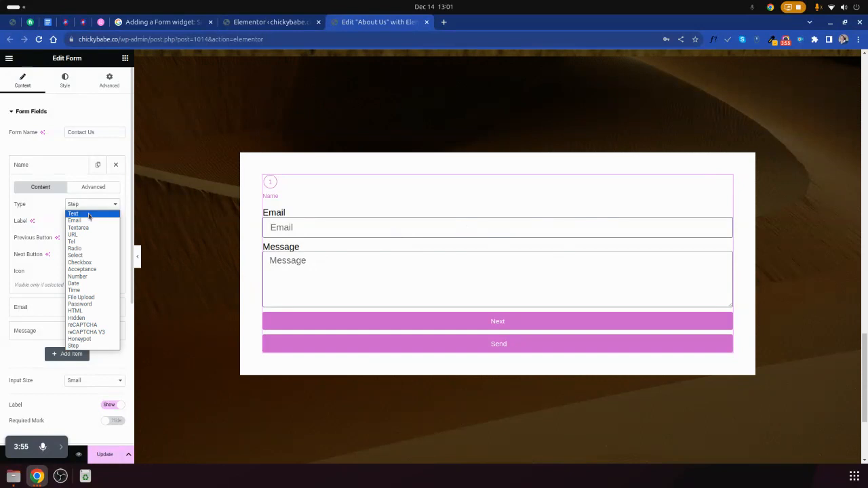
pyautogui.click(85, 215)
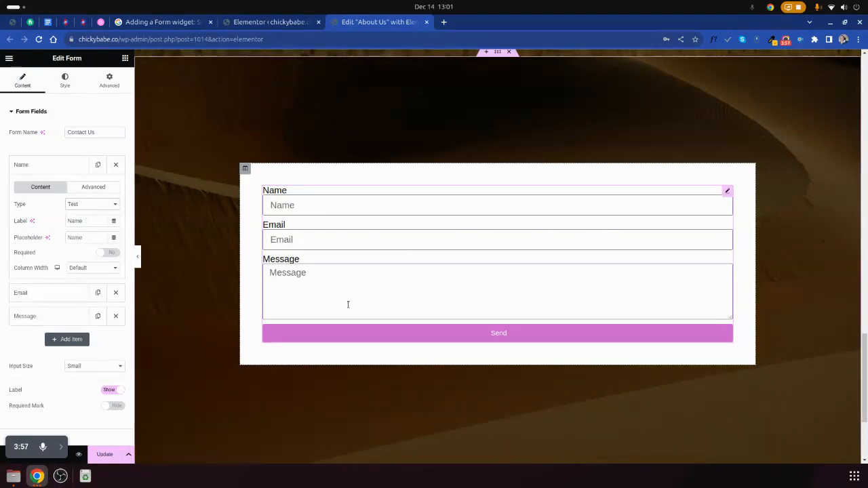
pyautogui.click(58, 174)
# - Try reordering the form fields in the list and restore the order Name, Email, Message
pyautogui.moveTo(56, 171)
pyautogui.mouseDown()
pyautogui.moveTo(54, 219)
pyautogui.moveTo(54, 156)
pyautogui.mouseUp()
pyautogui.moveTo(53, 187); pyautogui.dragTo(56, 158)
pyautogui.moveTo(56, 217); pyautogui.dragTo(50, 193)
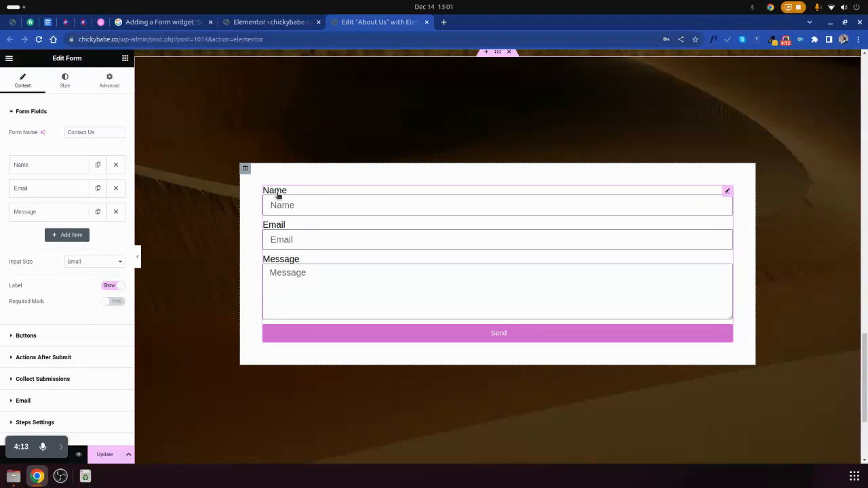
# - Toggle the field labels between hidden and shown, ending on Show, and turn the required mark on and off again
pyautogui.click(109, 286)
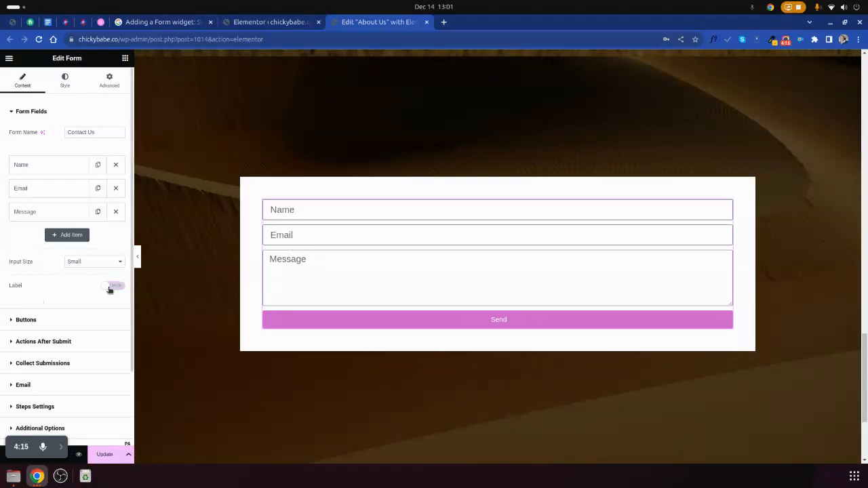
pyautogui.click(110, 287)
pyautogui.click(110, 286)
pyautogui.click(109, 287)
pyautogui.click(109, 287)
pyautogui.click(109, 286)
pyautogui.click(109, 287)
pyautogui.click(108, 288)
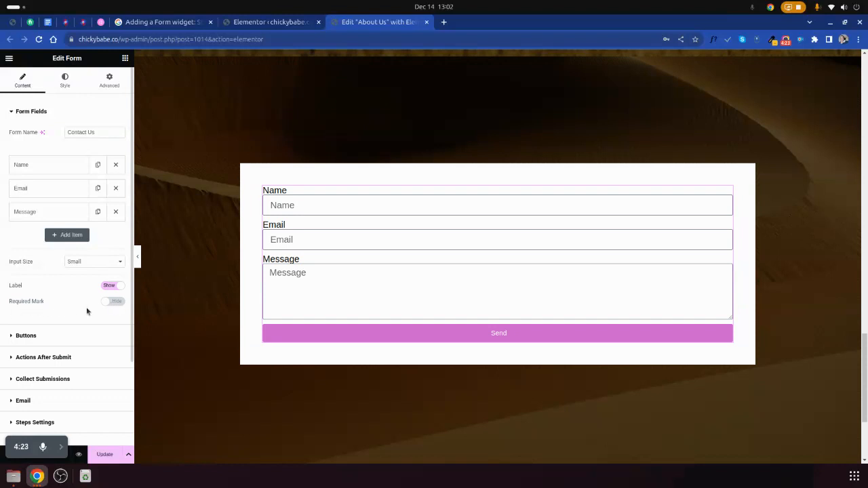
pyautogui.click(109, 303)
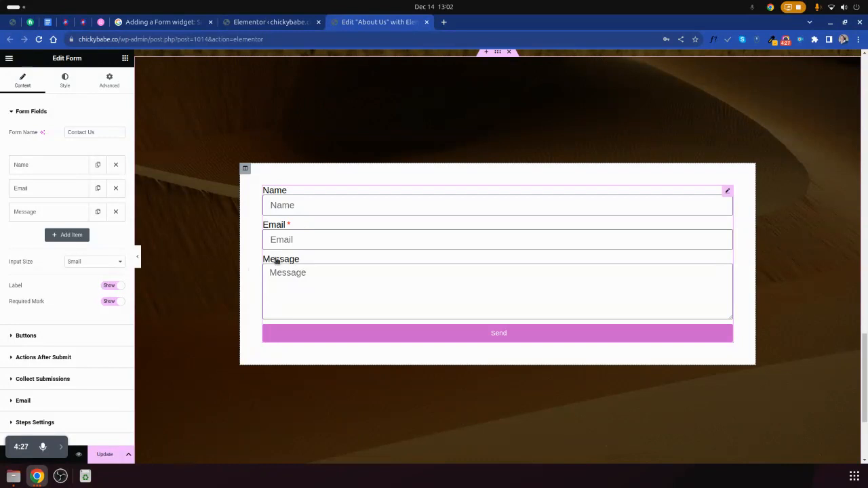
pyautogui.click(109, 302)
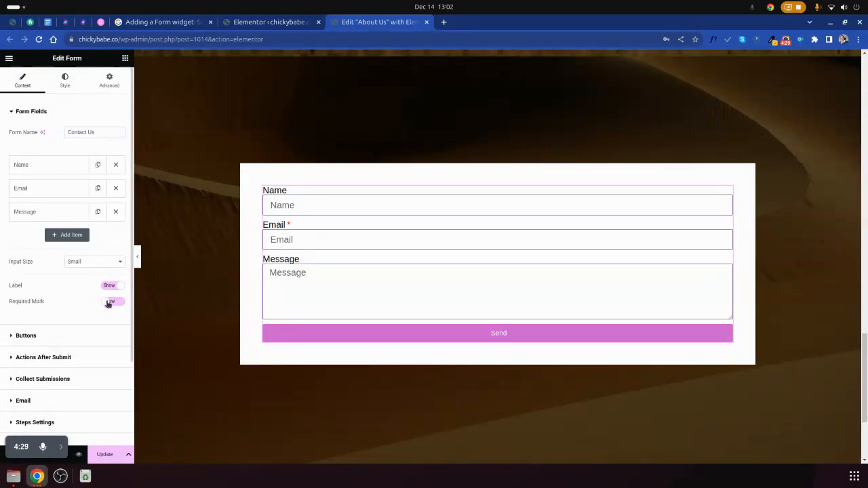
# - Try column widths of 20% and 40% for the form's Send button and set it to 60%
pyautogui.click(27, 336)
pyautogui.click(75, 175)
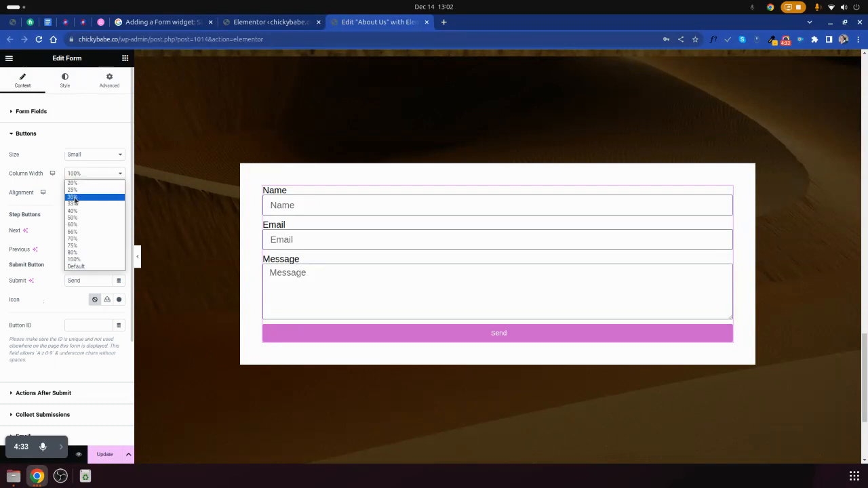
pyautogui.click(78, 184)
pyautogui.click(78, 175)
pyautogui.click(75, 210)
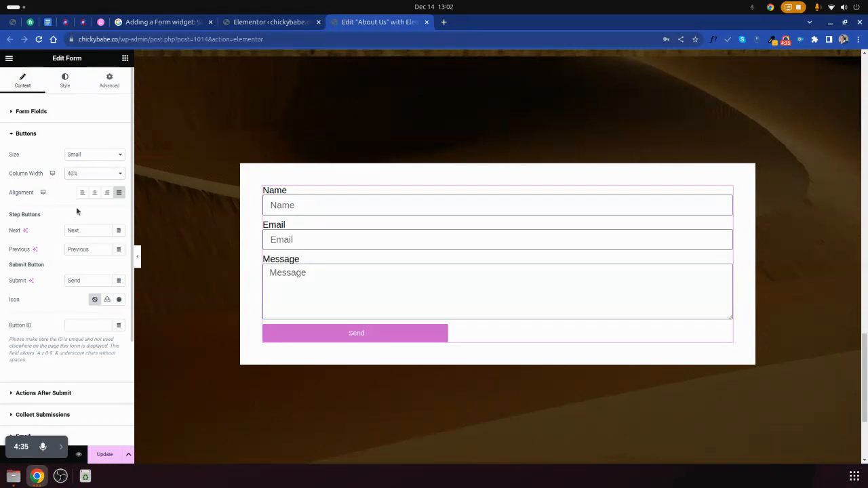
pyautogui.click(80, 176)
pyautogui.click(76, 225)
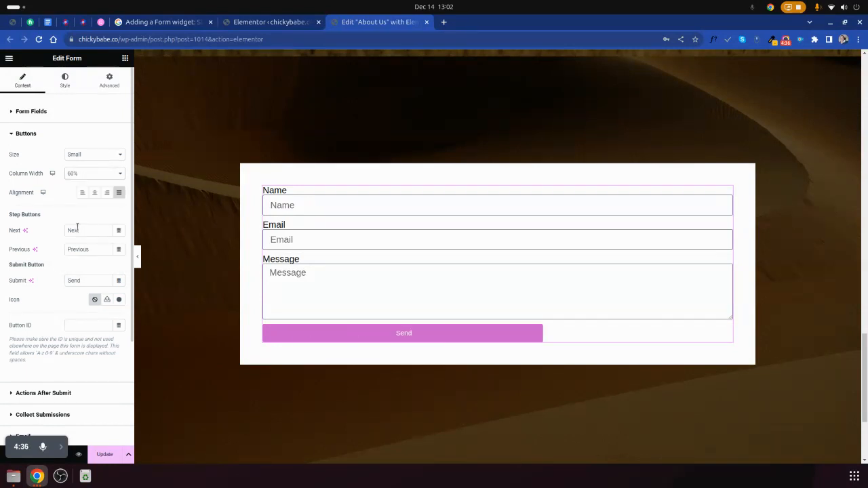
# - Try the Send button's column width at 100% and then at 25%
pyautogui.click(82, 174)
pyautogui.click(74, 261)
pyautogui.click(77, 177)
pyautogui.click(78, 175)
pyautogui.click(81, 175)
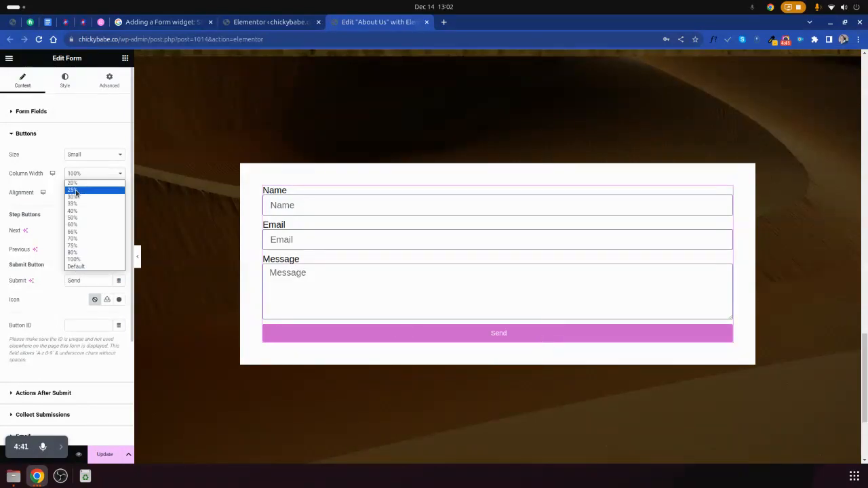
pyautogui.click(76, 191)
# - Try right and center alignment for the 25% wide Send button, ending on left
pyautogui.click(107, 191)
pyautogui.click(94, 192)
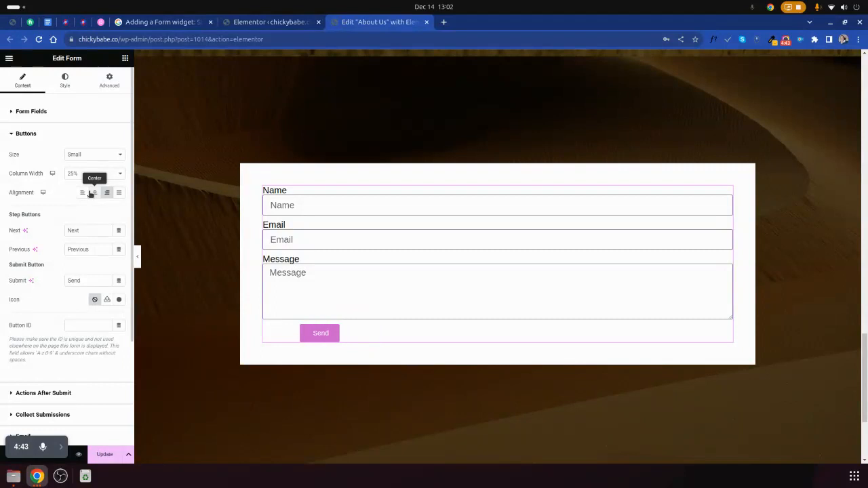
pyautogui.click(80, 192)
# - Try the Medium, Extra Large and Extra Small sizes for the Send button and set it back to Small
pyautogui.click(80, 156)
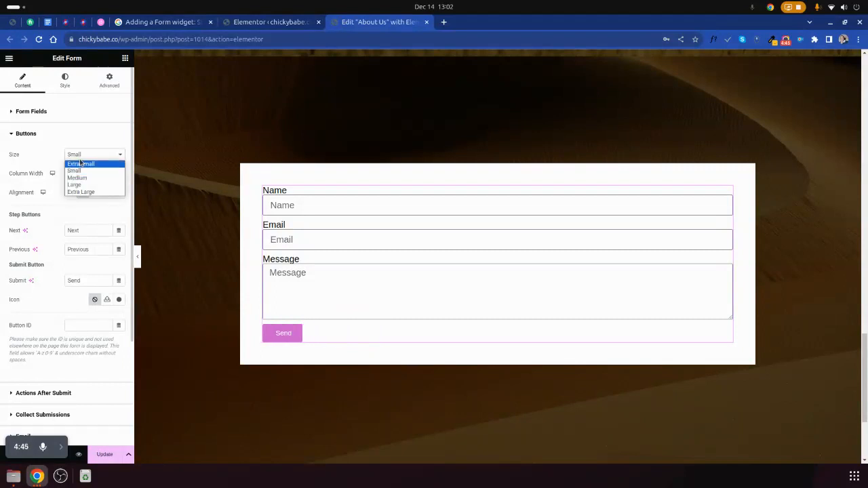
pyautogui.click(79, 177)
pyautogui.click(78, 155)
pyautogui.click(81, 192)
pyautogui.click(82, 156)
pyautogui.click(79, 178)
pyautogui.click(82, 155)
pyautogui.click(79, 164)
pyautogui.click(81, 155)
pyautogui.click(80, 171)
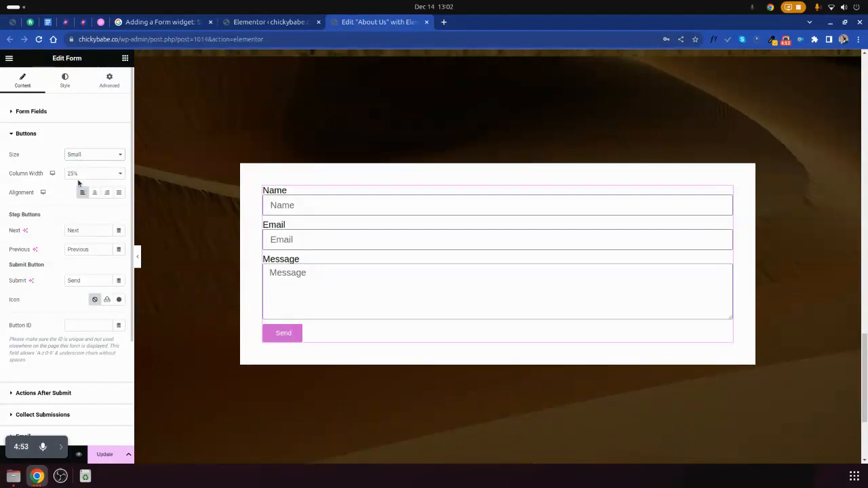
# - Set the Send button's column width to 100% and compare the left, center, right and justified alignments, ending on Center
pyautogui.click(83, 174)
pyautogui.click(73, 259)
pyautogui.click(94, 192)
pyautogui.click(106, 193)
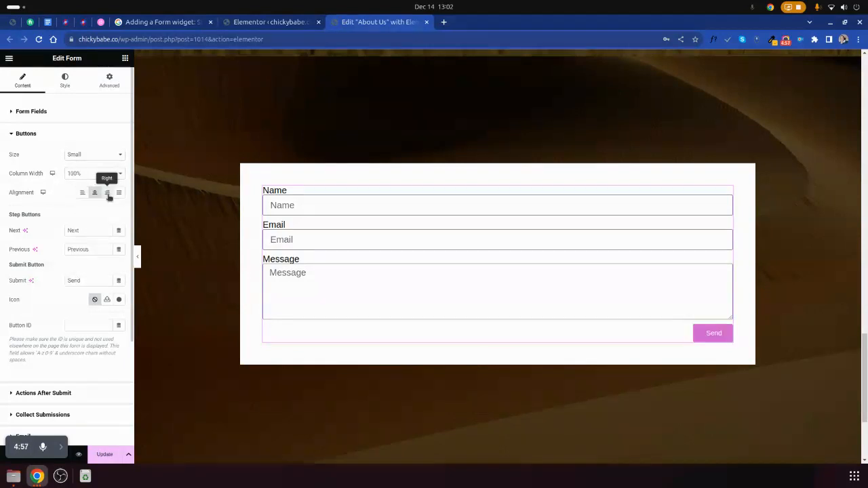
pyautogui.click(119, 194)
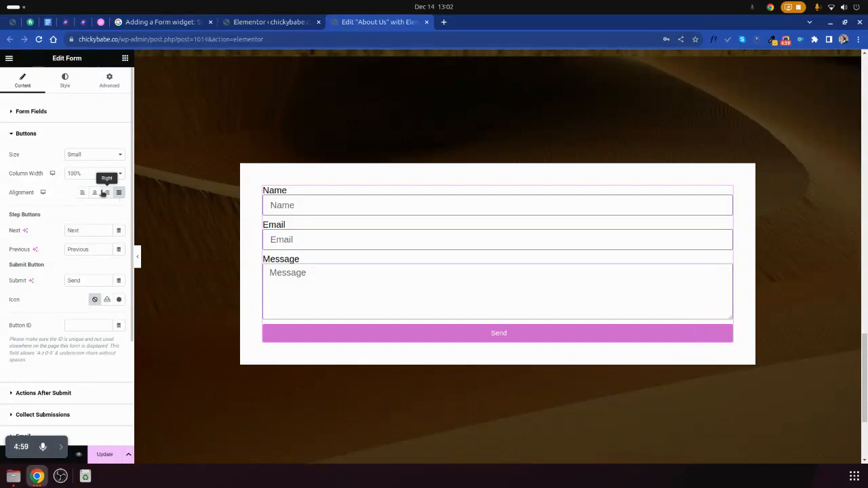
pyautogui.click(104, 193)
pyautogui.click(94, 194)
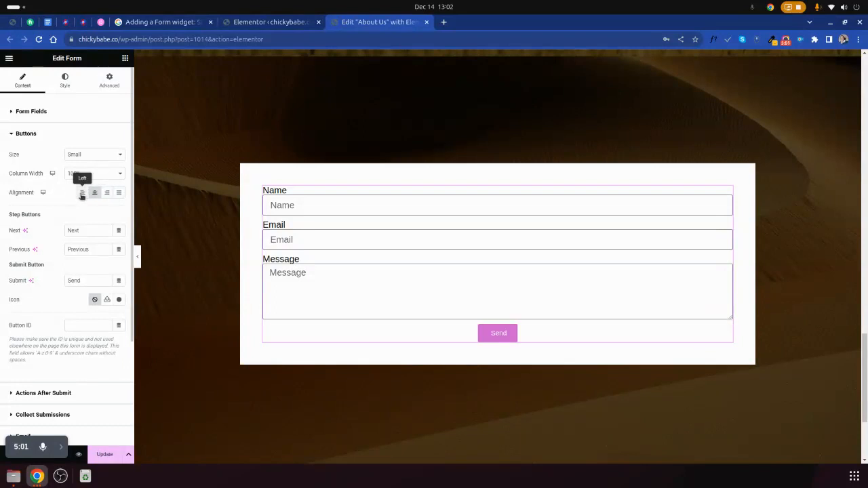
pyautogui.click(82, 193)
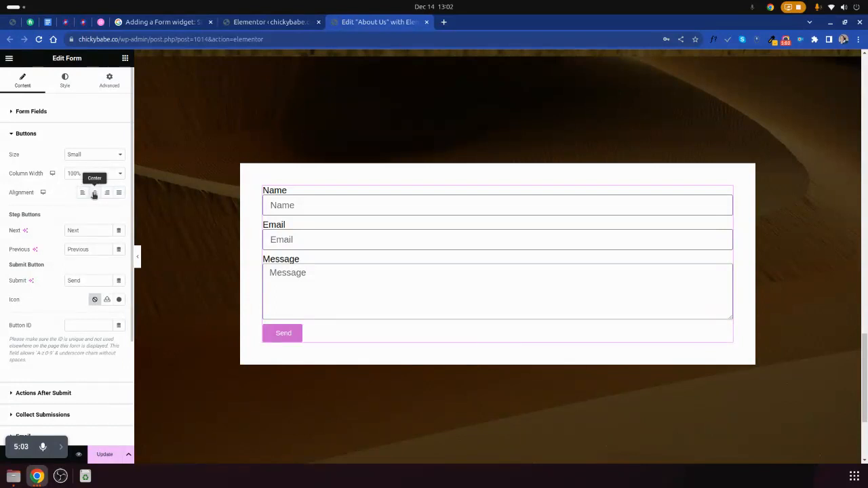
pyautogui.click(95, 193)
pyautogui.click(107, 194)
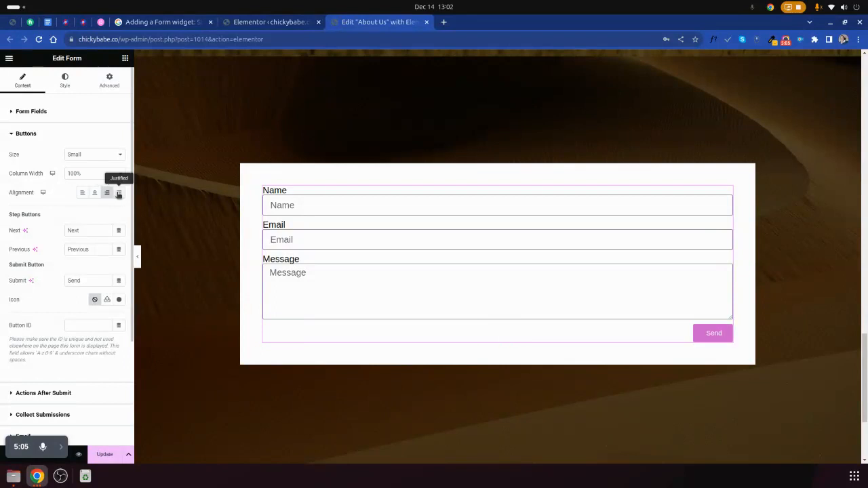
pyautogui.click(119, 194)
pyautogui.click(107, 194)
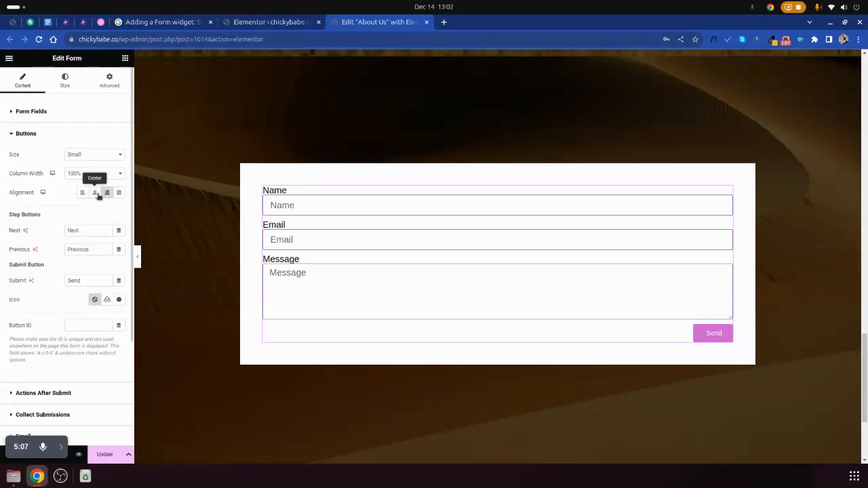
pyautogui.click(94, 193)
# - Change the form's submit button text to "Submit"
pyautogui.moveTo(85, 230); pyautogui.dragTo(39, 231)
pyautogui.doubleClick(83, 249)
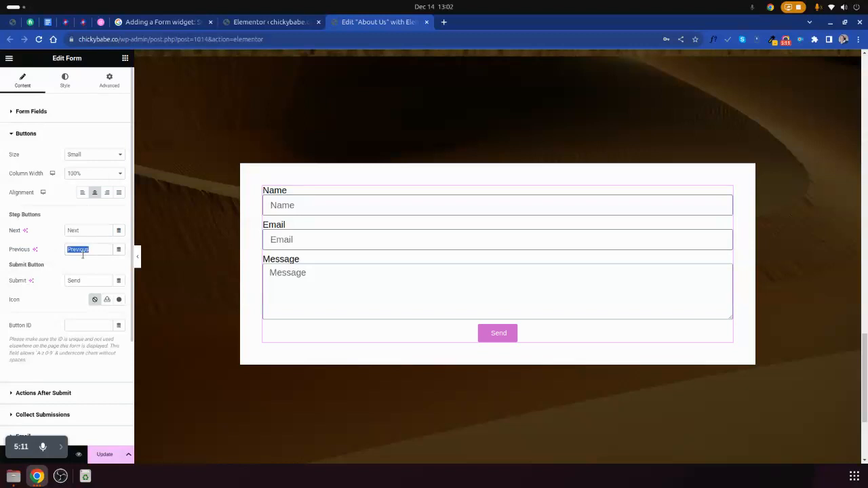
pyautogui.doubleClick(75, 281)
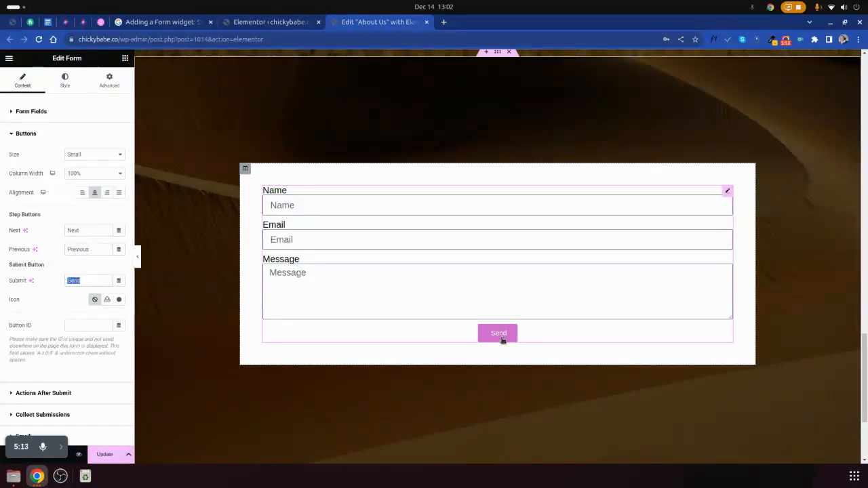
pyautogui.write('S')
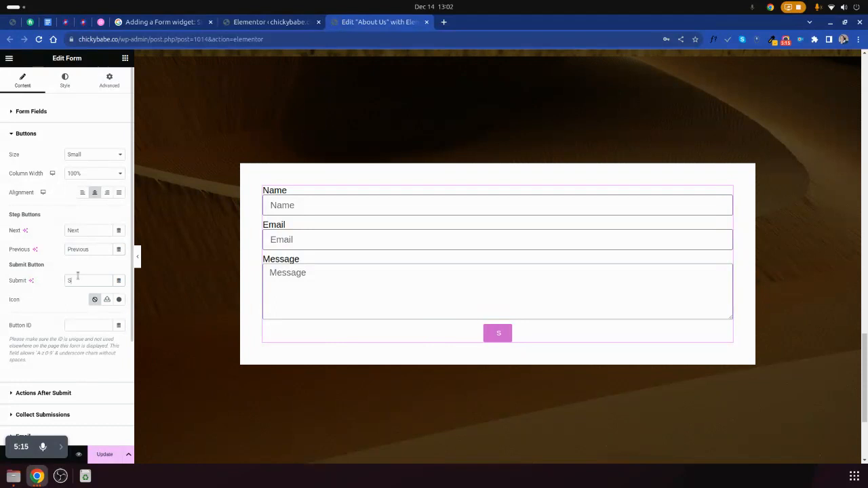
pyautogui.write('ubmit')
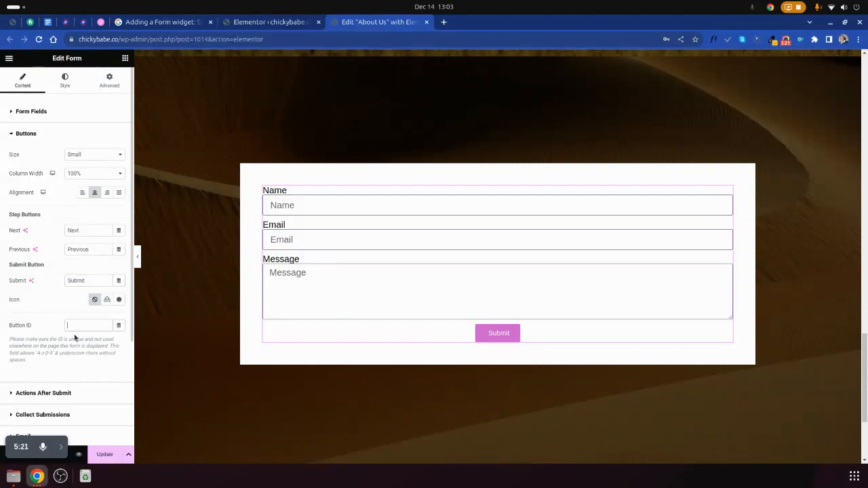
# - Open the Actions After Submit settings and look through the list of actions that can be added
pyautogui.scroll(-1, 461, 312)
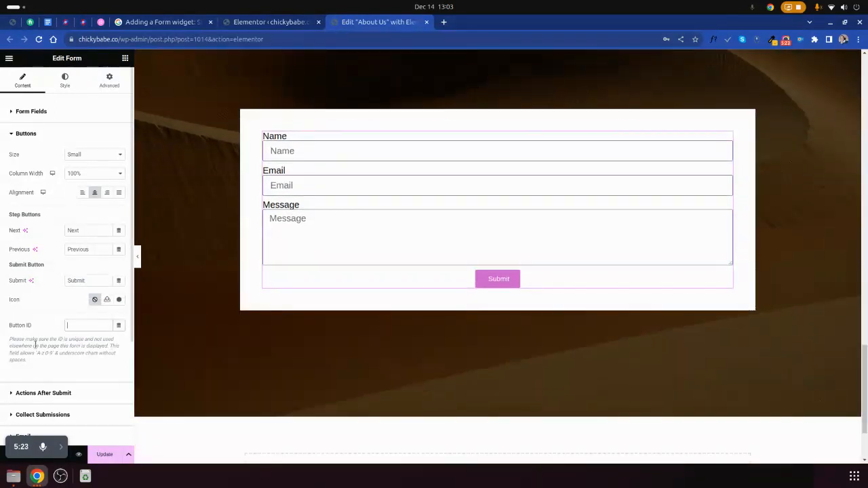
pyautogui.scroll(-2, 12, 357)
pyautogui.click(35, 287)
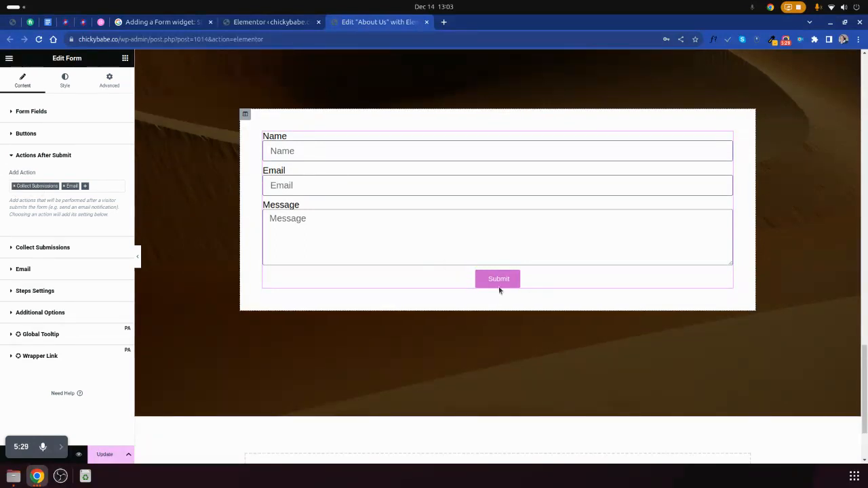
pyautogui.click(103, 185)
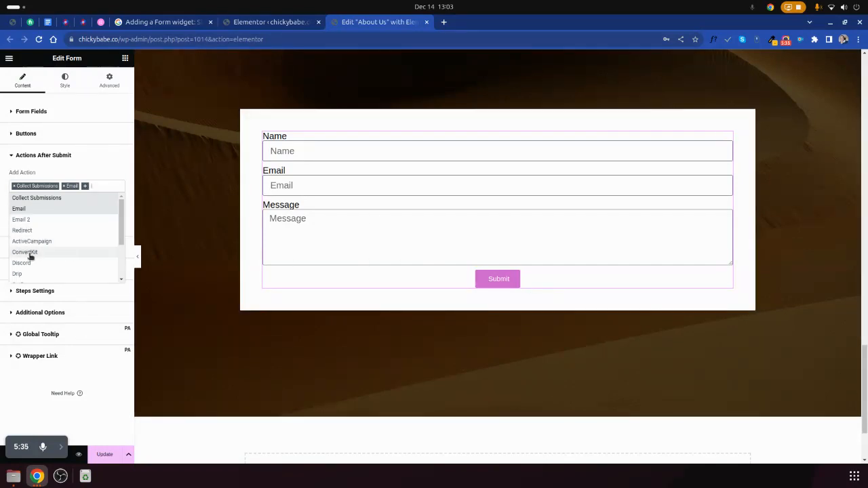
pyautogui.scroll(-3, 38, 260)
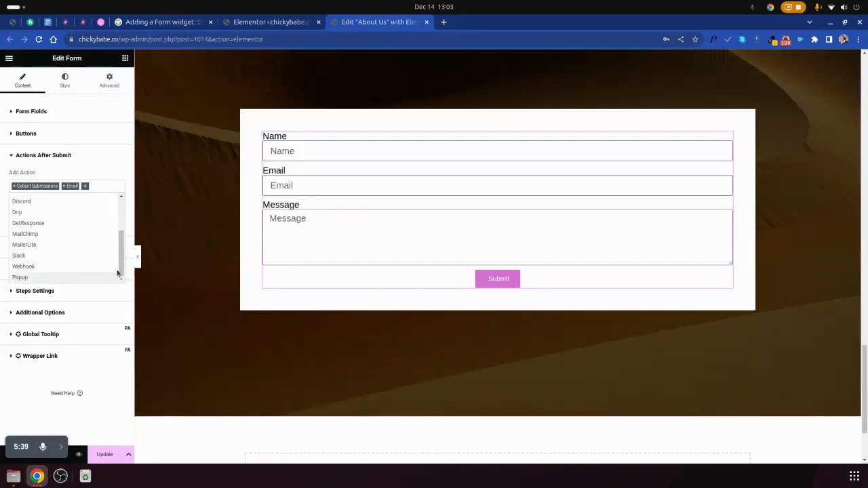
pyautogui.click(1, 227)
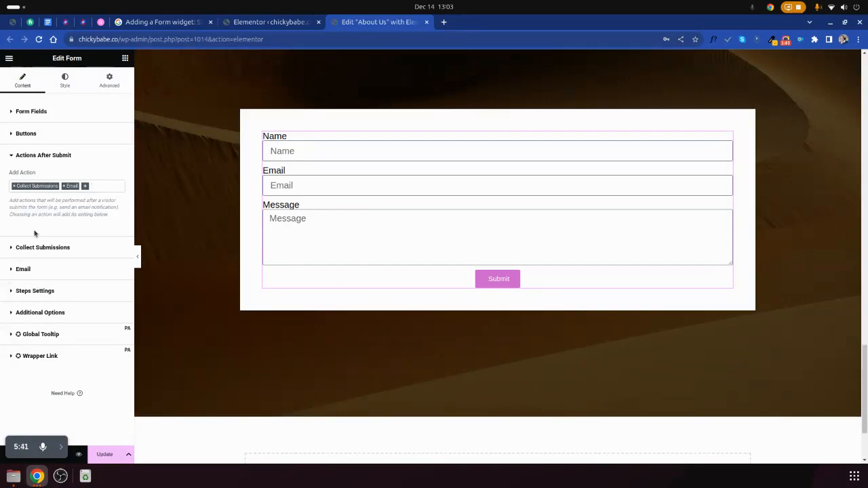
# - Review the form's Collect Submissions and Email settings, including the recipient address, subject, message and metadata
pyautogui.click(36, 249)
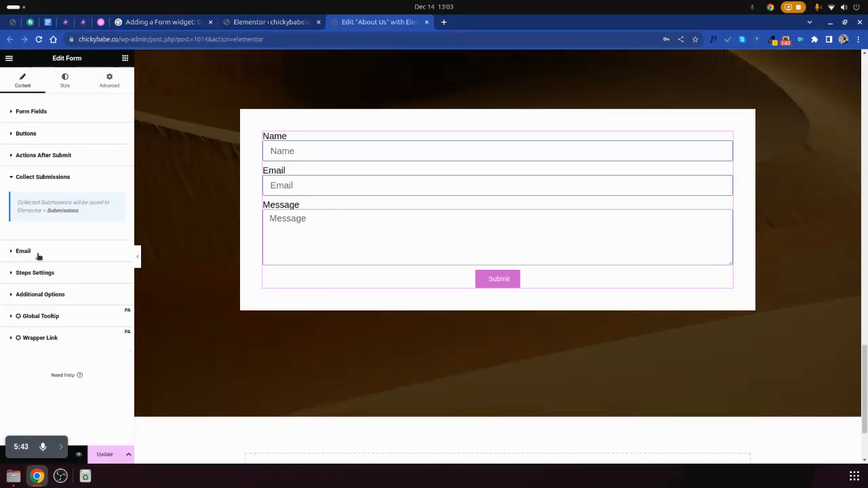
pyautogui.click(24, 251)
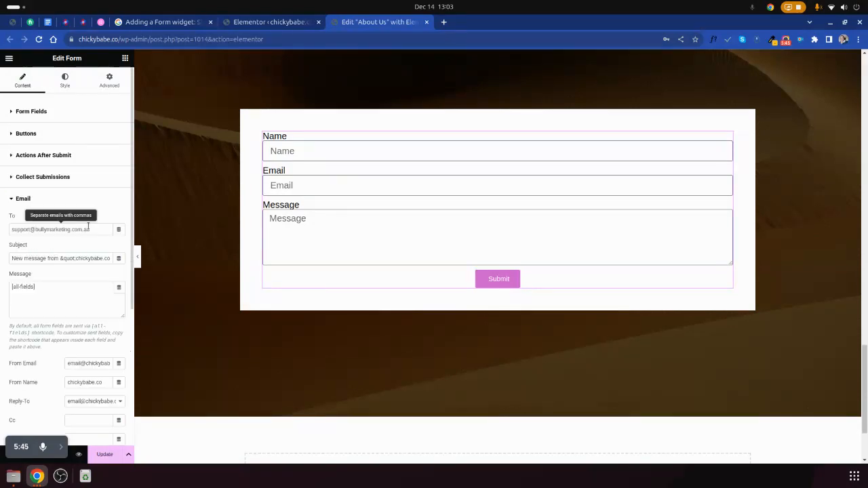
pyautogui.tripleClick(69, 228)
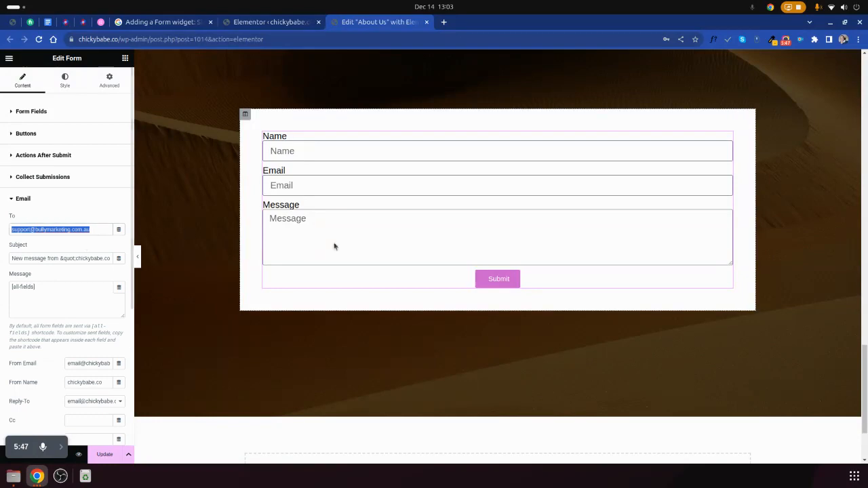
pyautogui.scroll(-4, 38, 315)
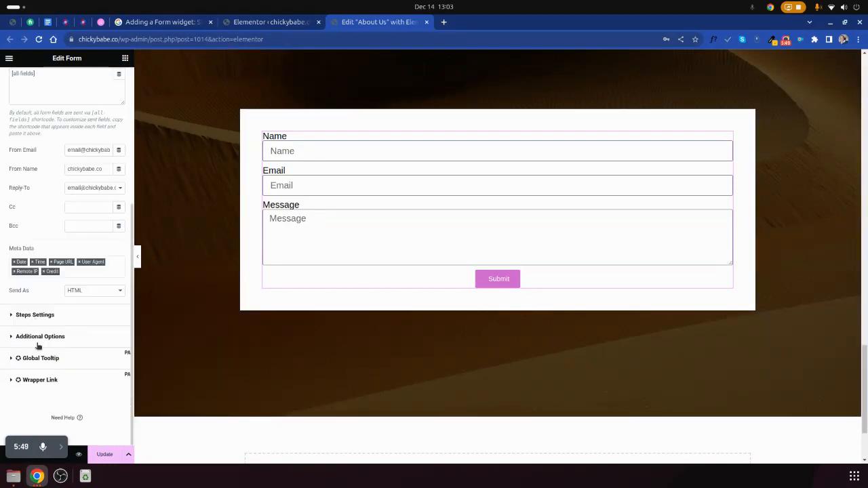
pyautogui.scroll(5, 38, 346)
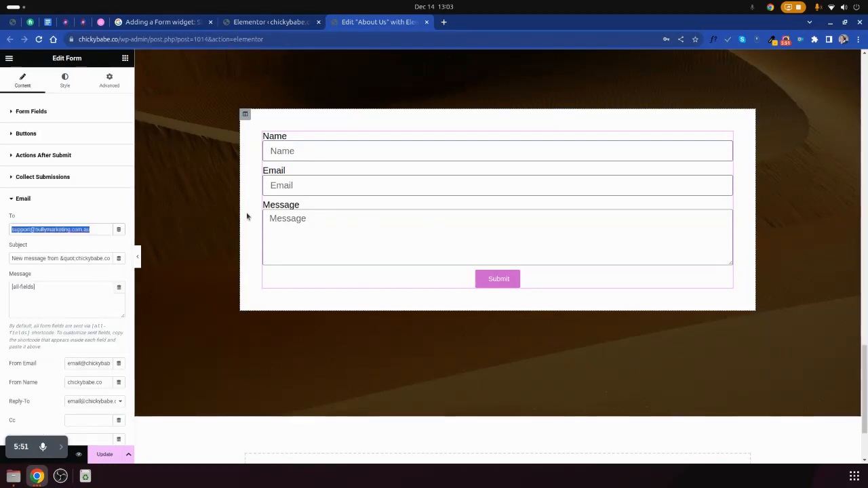
# - Set the form labels' typography size to 24 px and update the page
pyautogui.click(64, 80)
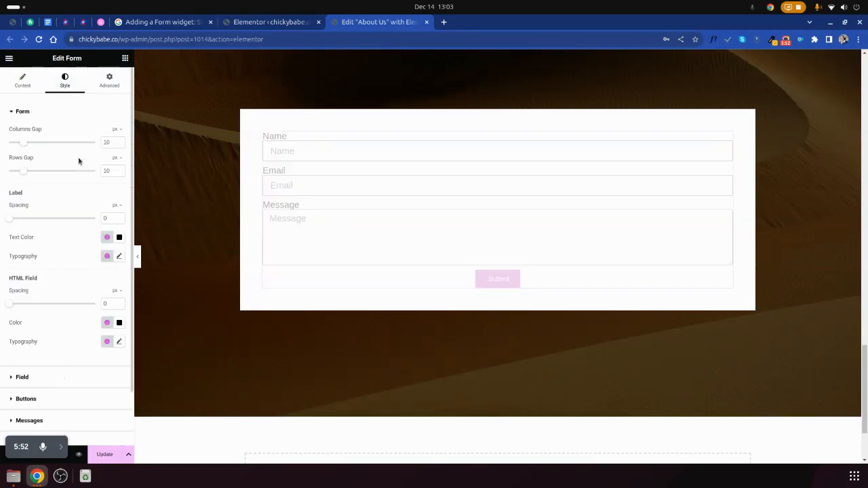
pyautogui.click(119, 256)
pyautogui.moveTo(22, 330); pyautogui.dragTo(23, 326)
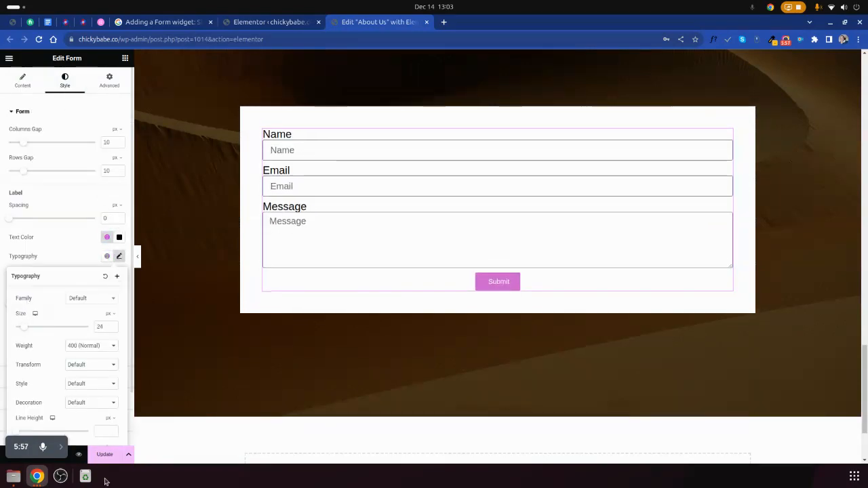
pyautogui.click(356, 387)
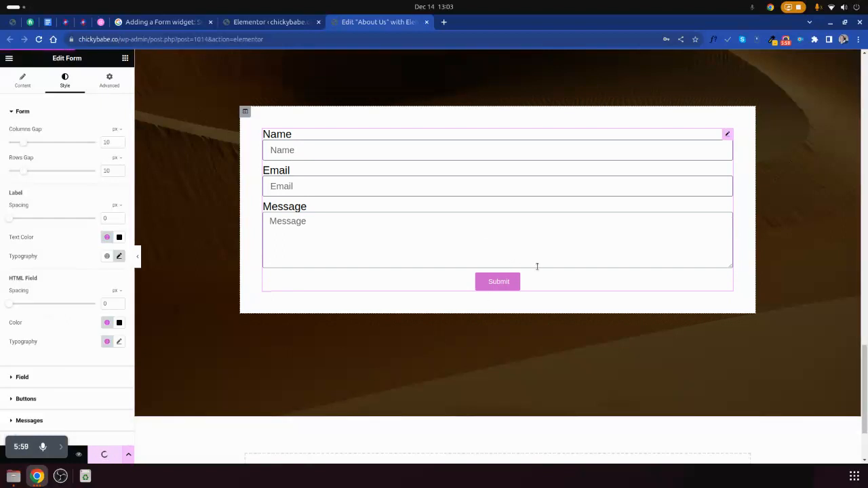